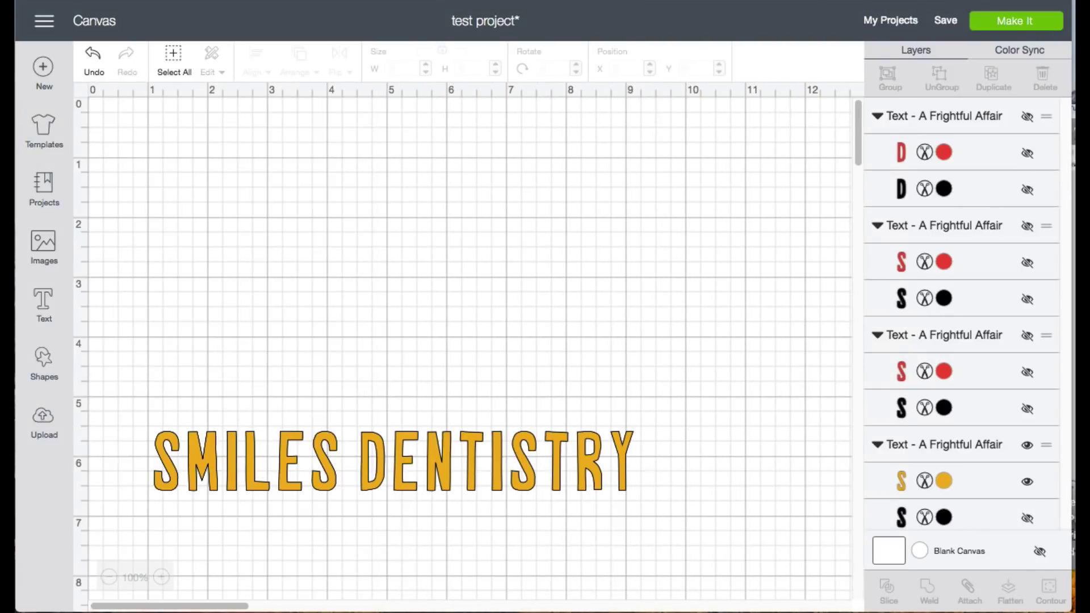
- Raise the yellow SMILES DENTISTRY text and curve it into a wide arch of about 6.13 diameter
click(327, 447)
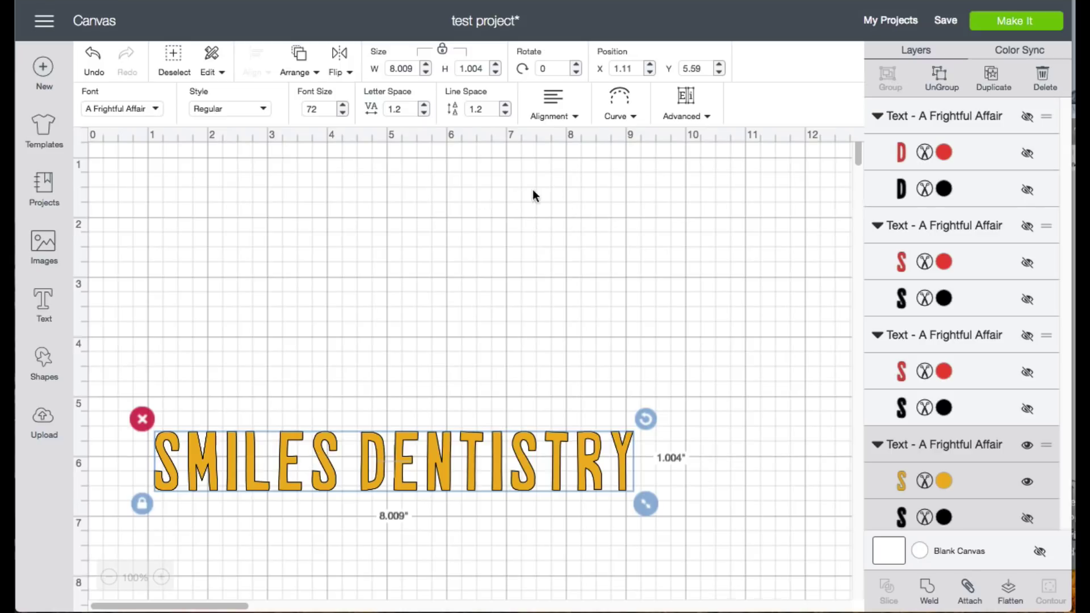
drag(404, 462, 421, 356)
click(622, 108)
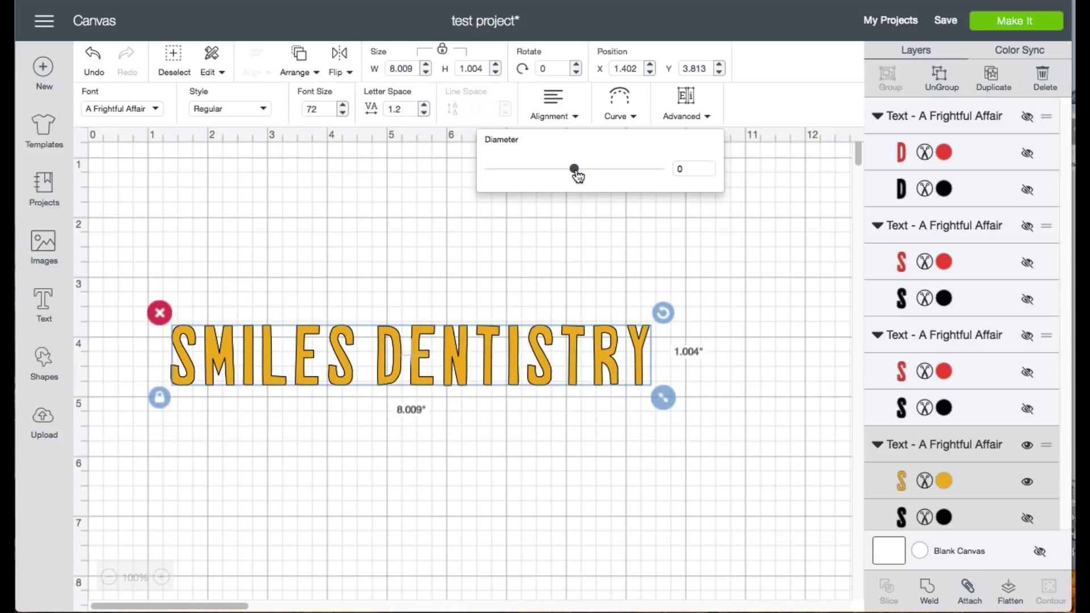
drag(574, 169, 660, 169)
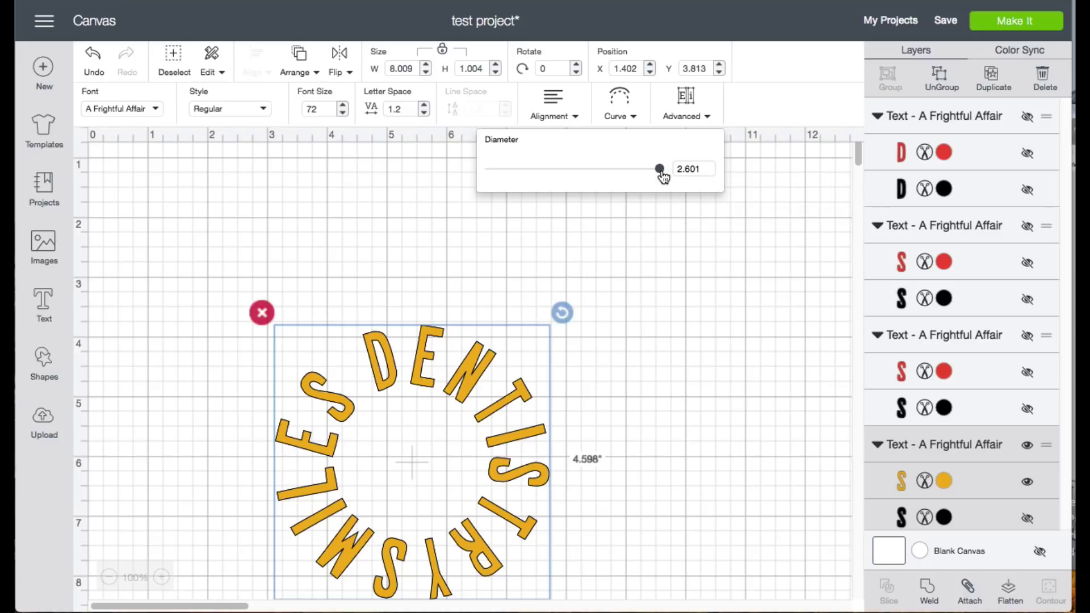
drag(660, 170, 638, 178)
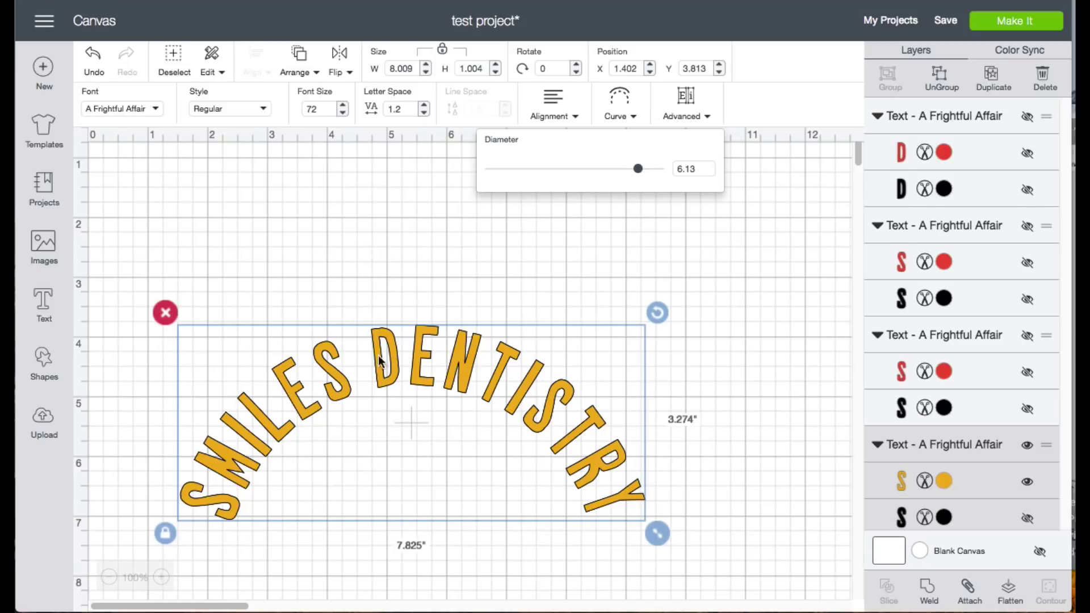
click(425, 311)
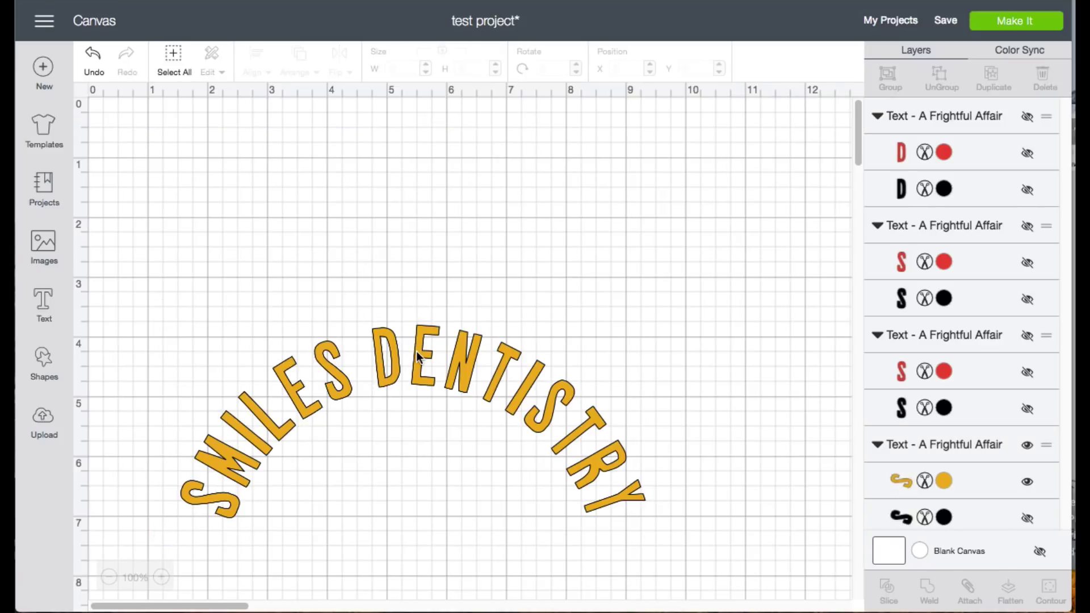
click(420, 356)
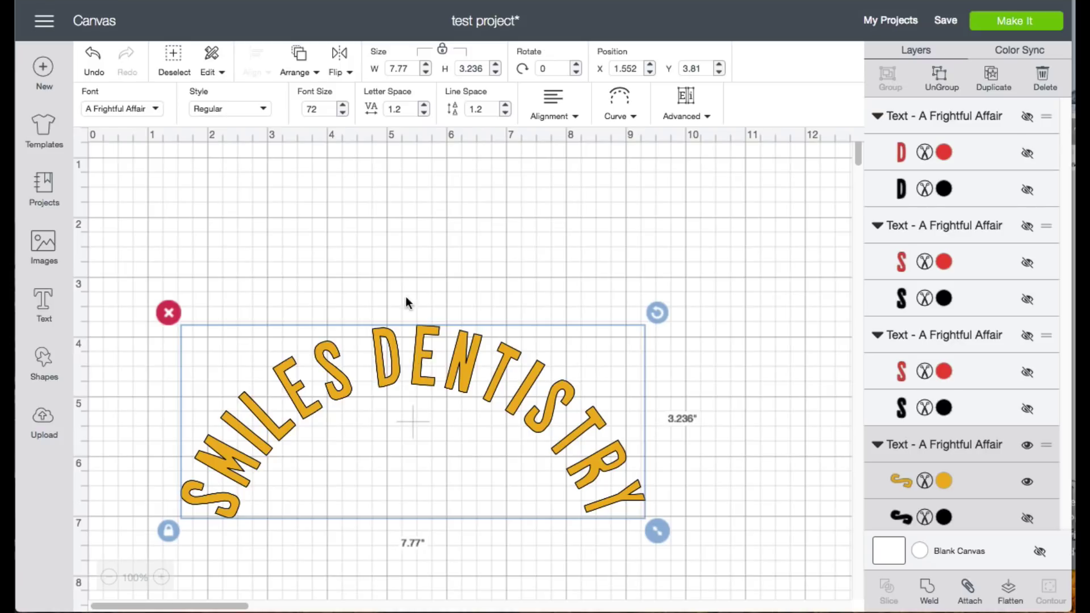
double_click(420, 356)
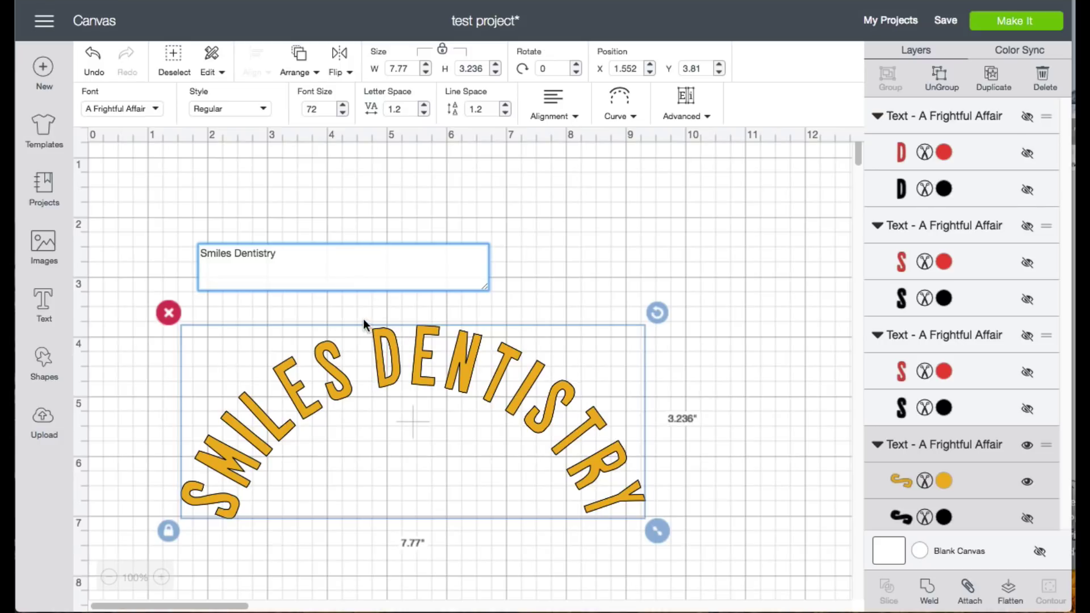
text(Teeth)
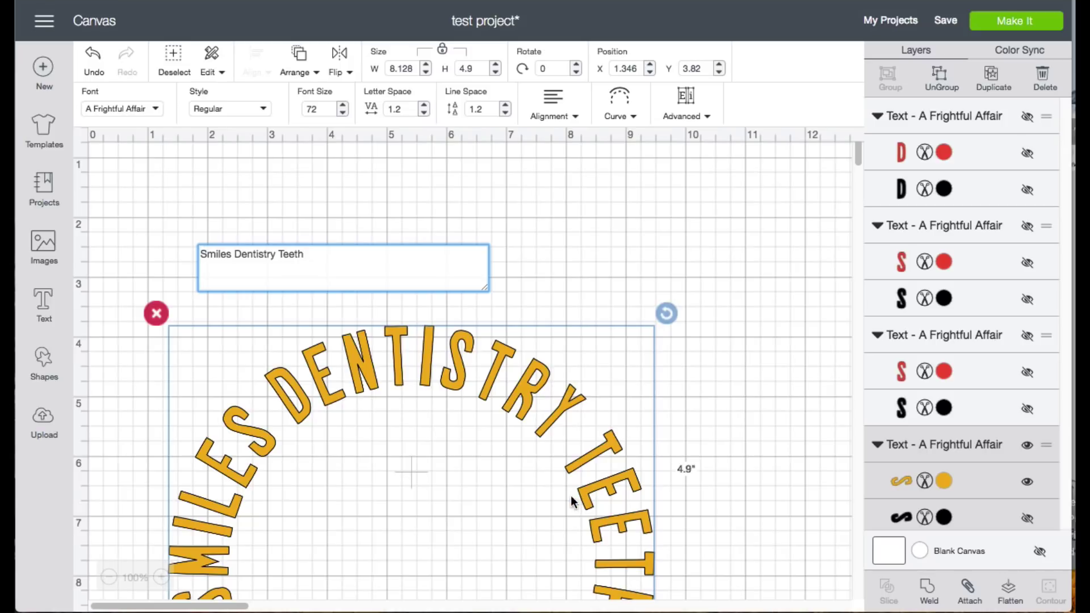
double_click(297, 255)
key(BackSpace)
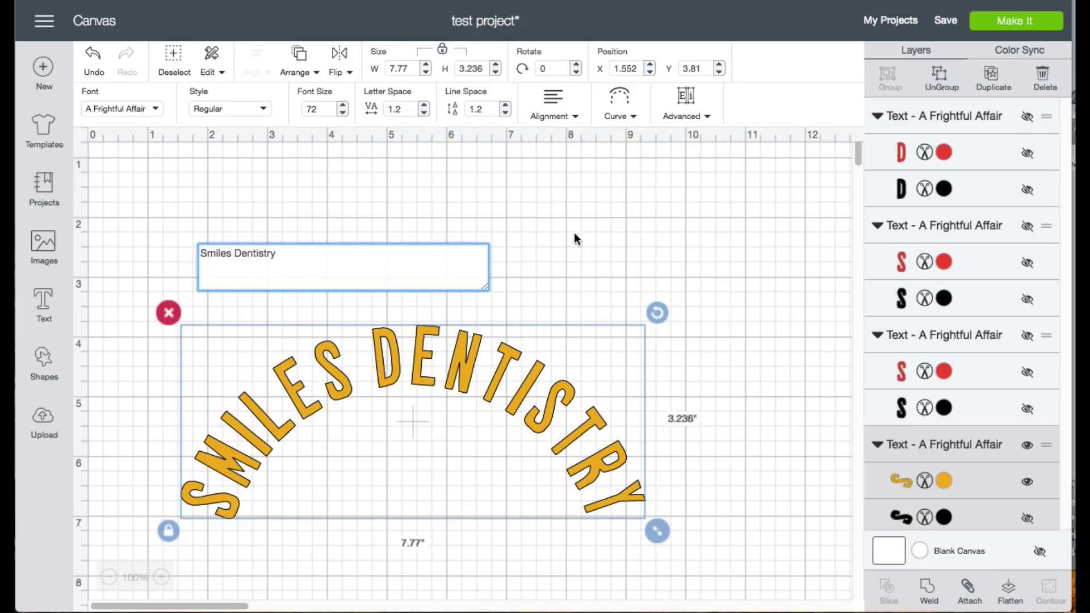
- Reselect the arched text and widen its letter spacing step by step
click(577, 237)
click(477, 359)
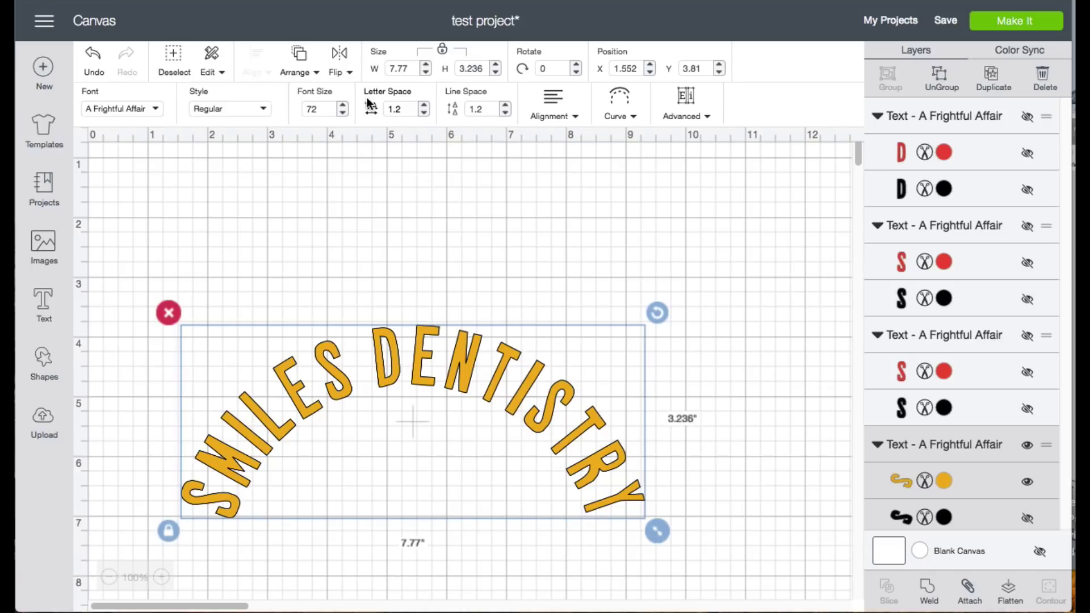
click(424, 106)
click(424, 105)
click(424, 106)
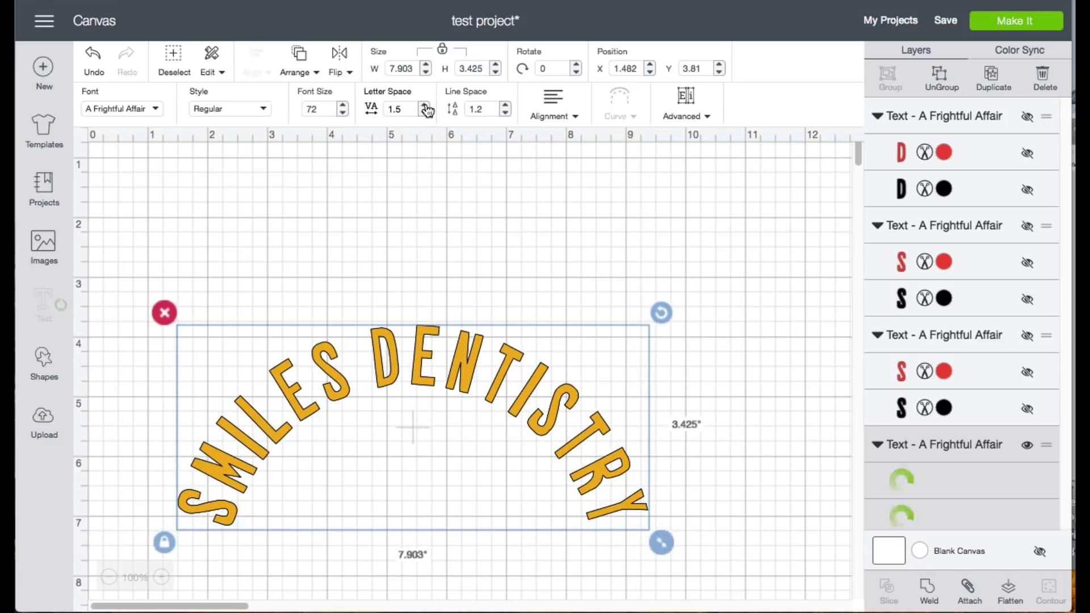
click(424, 106)
click(424, 106)
click(424, 106)
click(425, 105)
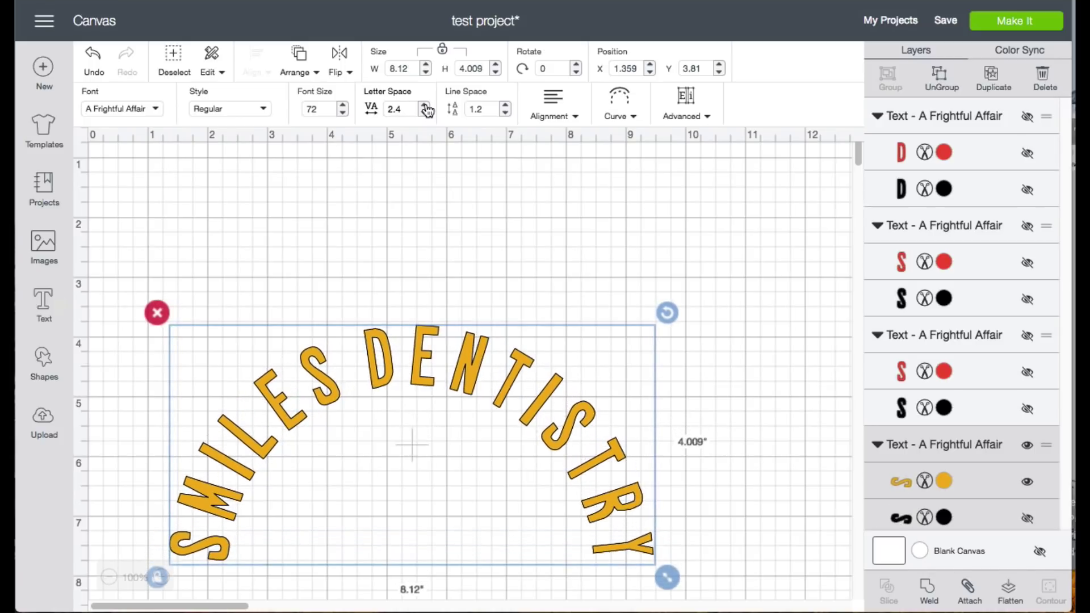
click(424, 105)
click(424, 105)
click(424, 105)
click(424, 105)
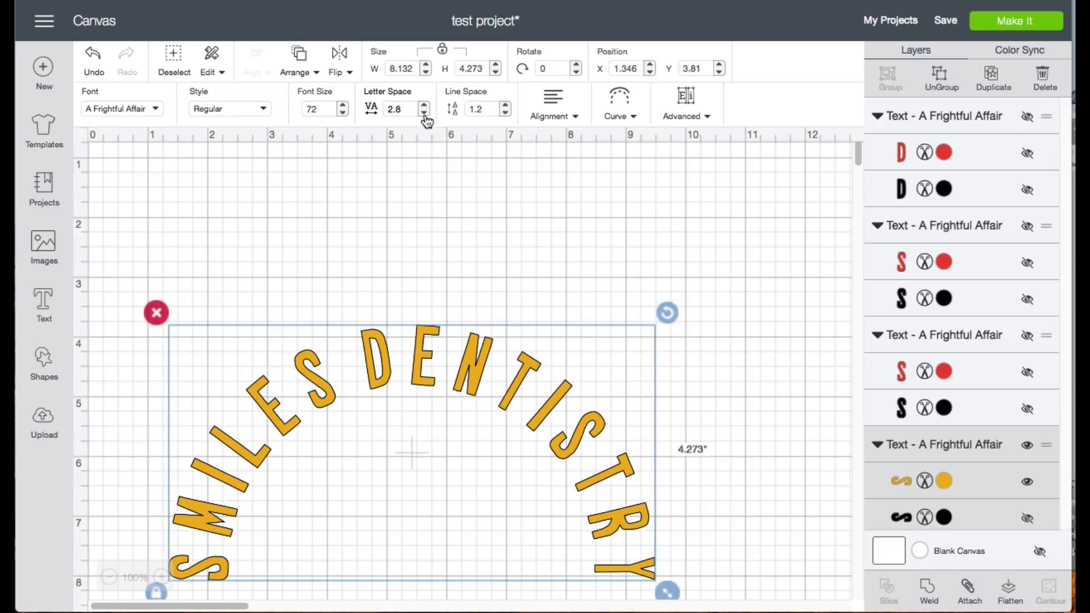
- Reduce the letter spacing back toward 1.3, then delete the arched text
click(425, 112)
click(425, 113)
click(424, 112)
click(424, 112)
click(424, 112)
click(424, 112)
click(424, 112)
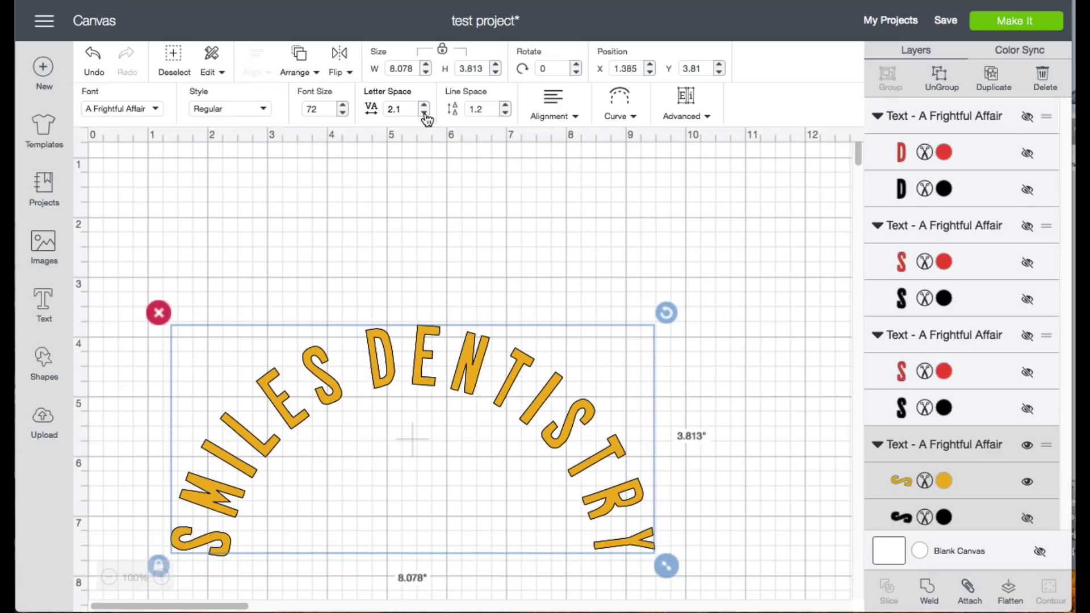
click(424, 113)
click(424, 113)
click(424, 112)
click(424, 112)
click(424, 113)
click(424, 113)
click(424, 112)
click(424, 112)
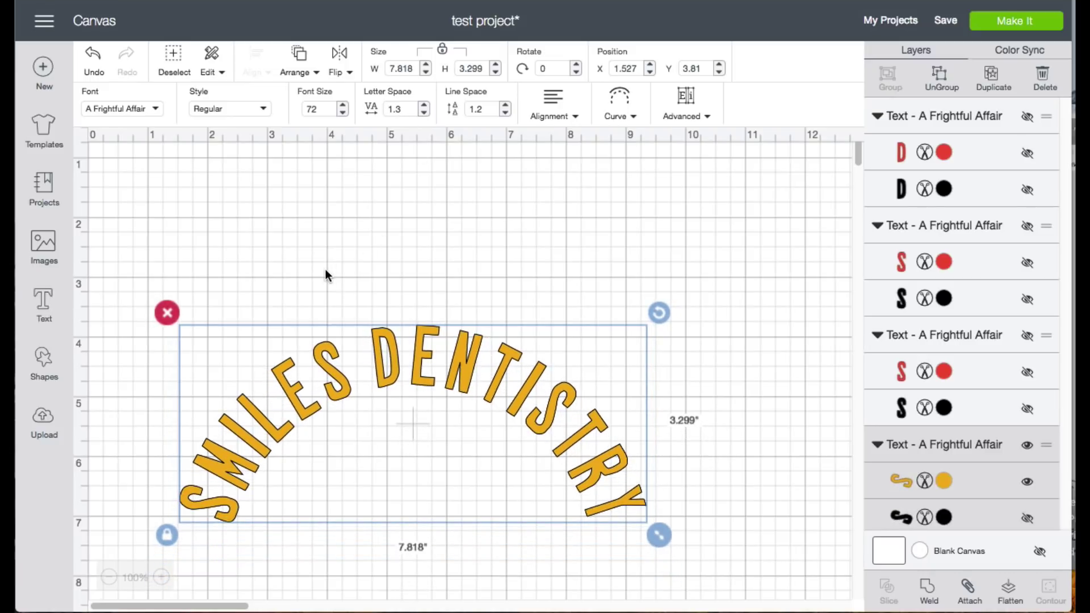
click(166, 312)
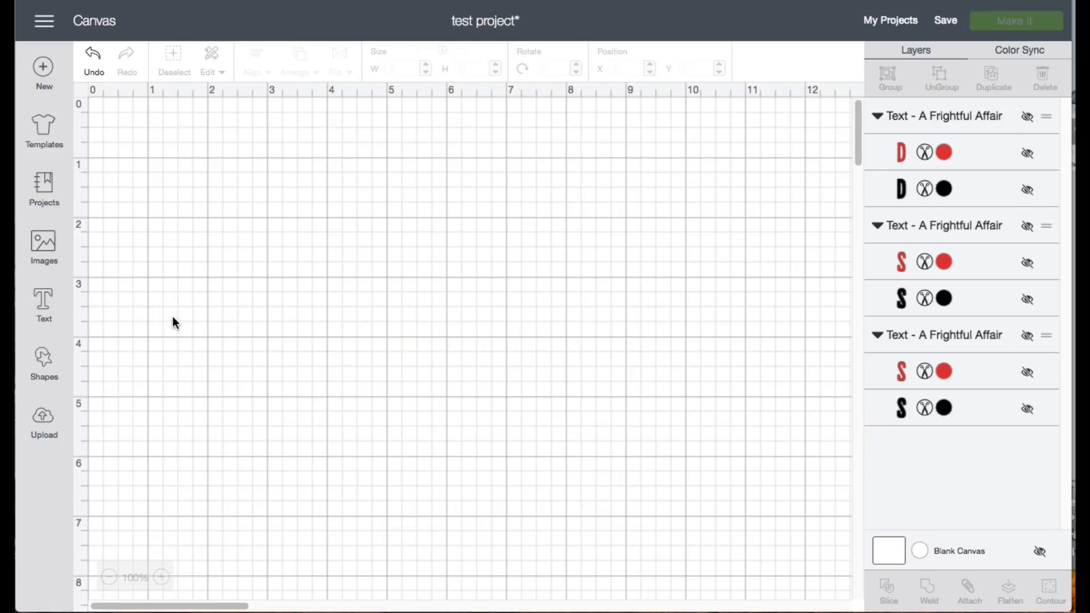
- Make the red two-line SMILES DENTISTRY layer visible and select it on the canvas
click(1028, 336)
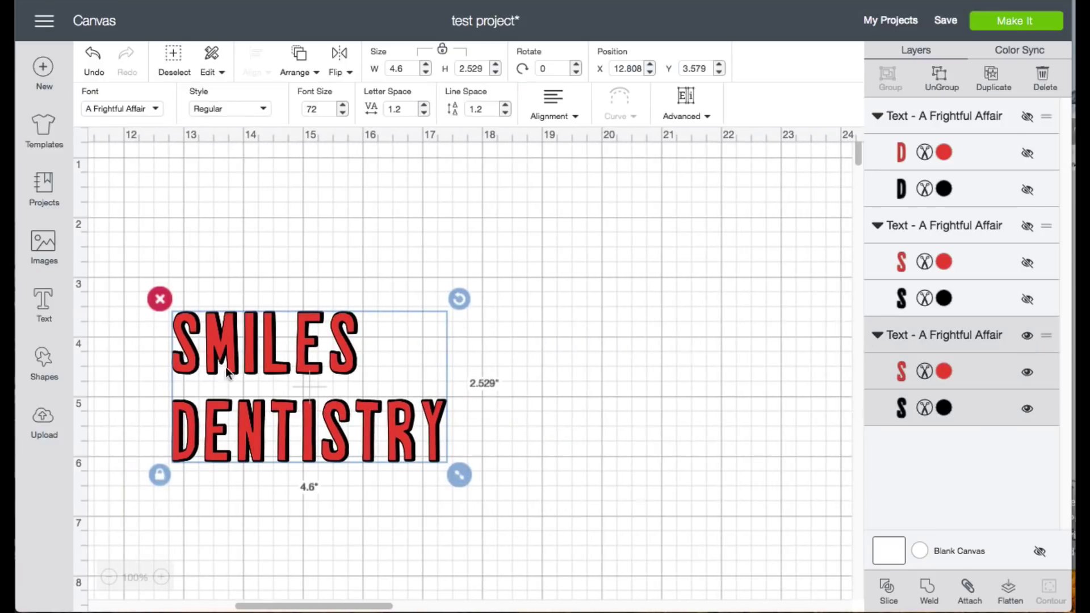
double_click(299, 372)
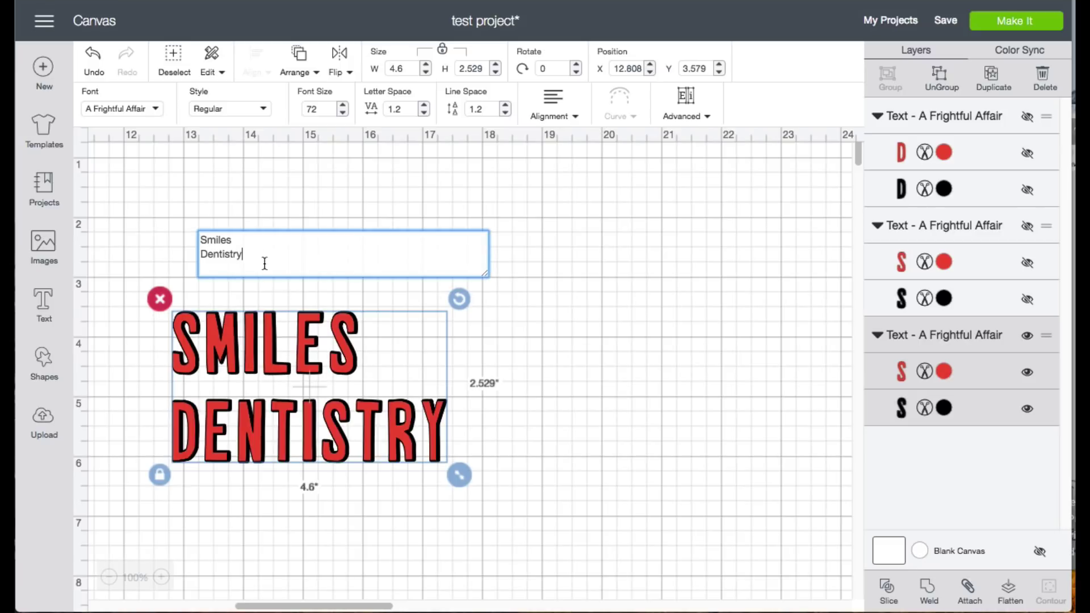
click(570, 375)
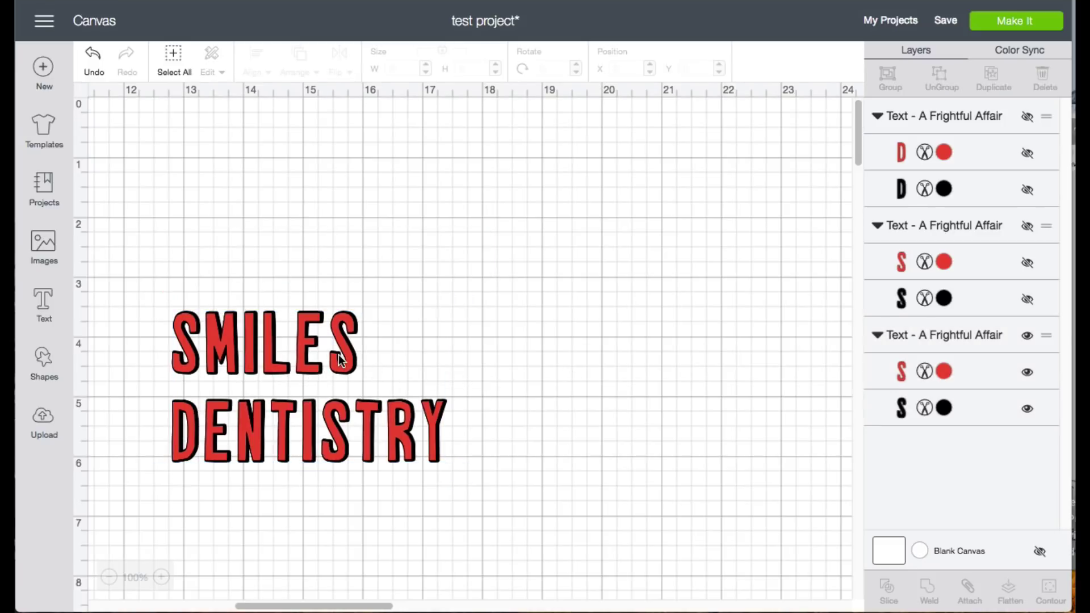
click(350, 361)
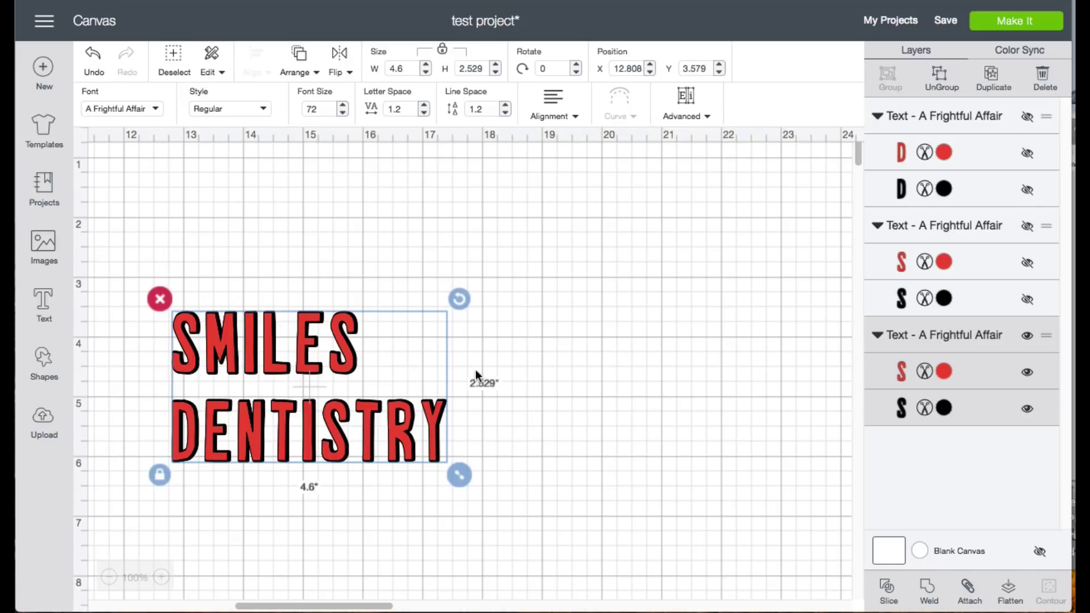
- Swap the two-line group for separate SMILES and DENTISTRY layers, moving DENTISTRY lower
click(1027, 336)
click(1027, 227)
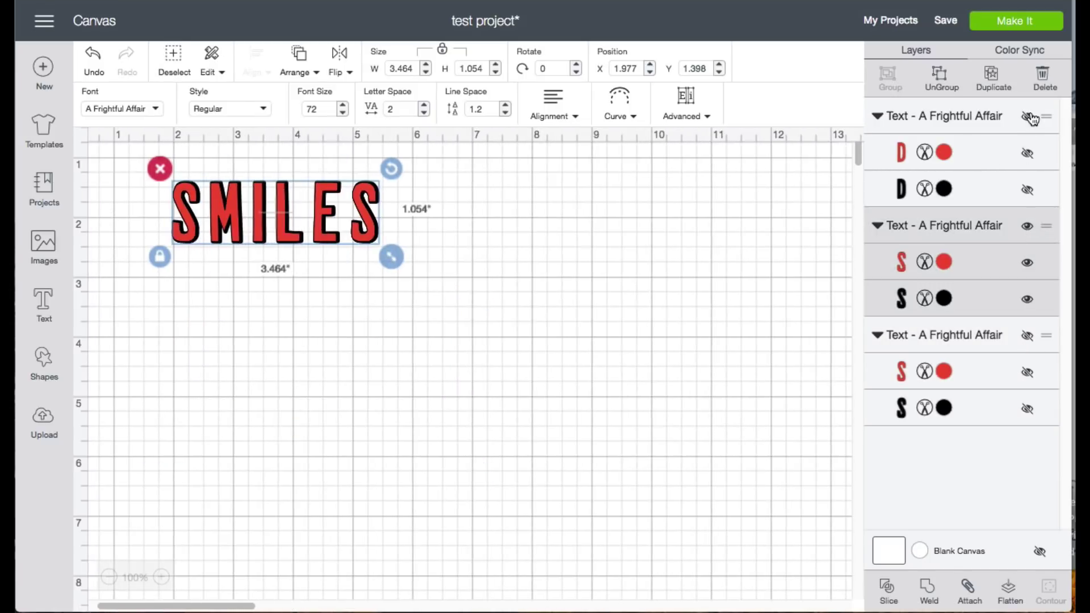
click(1028, 116)
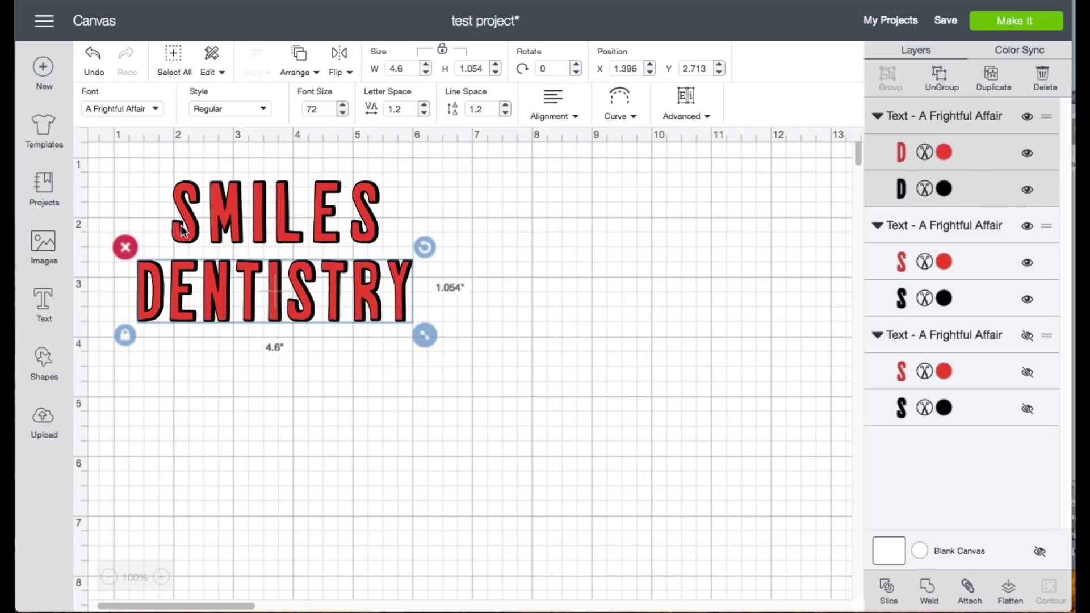
click(253, 214)
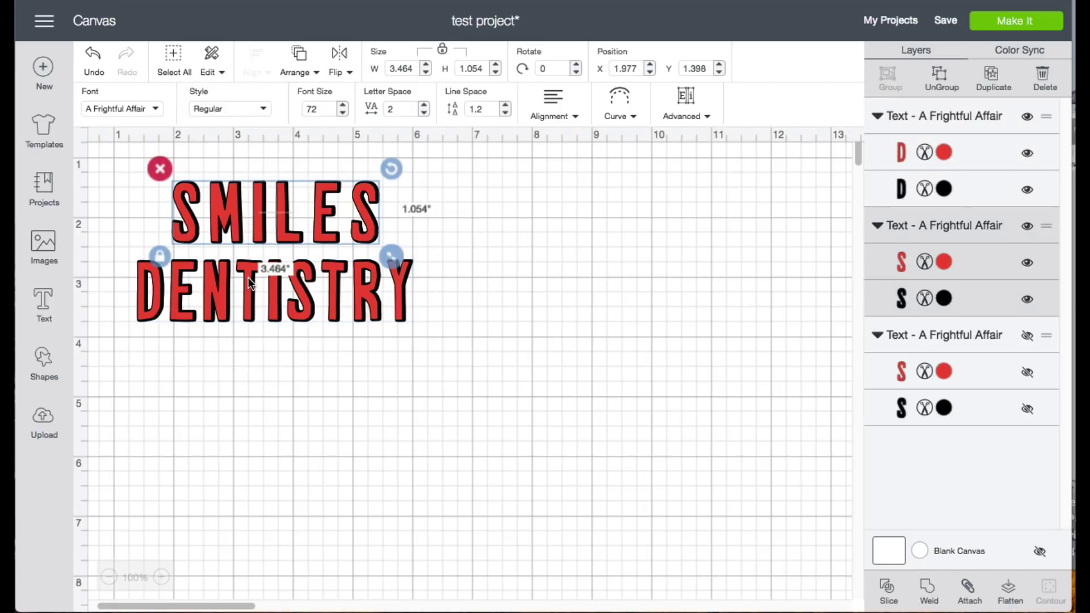
click(248, 278)
click(259, 217)
click(254, 282)
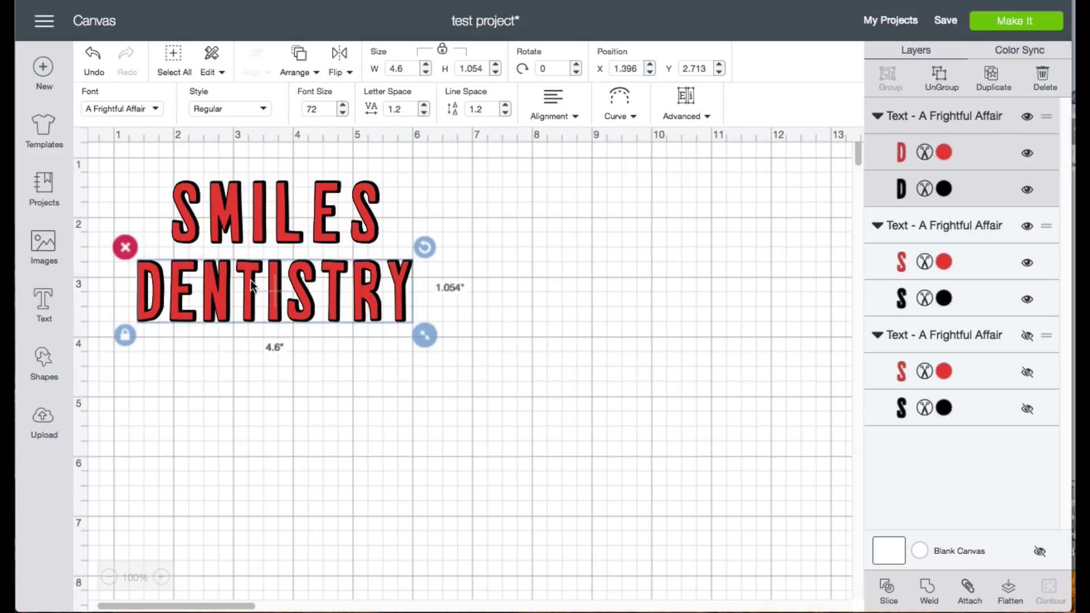
drag(248, 292, 258, 453)
- Curve SMILES upward with a 4.5 diameter
click(251, 214)
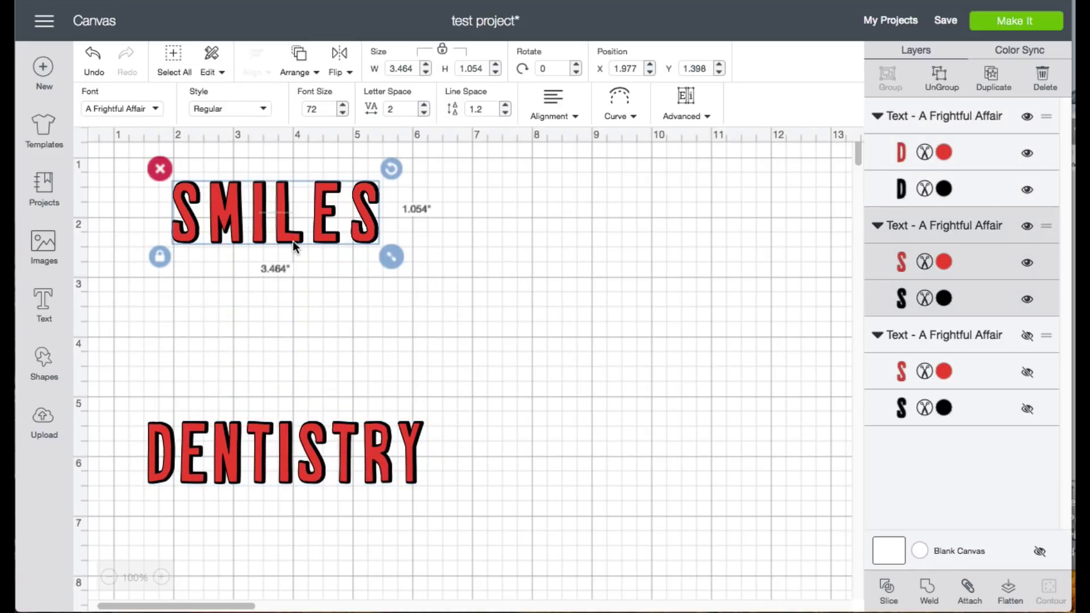
click(627, 118)
click(689, 169)
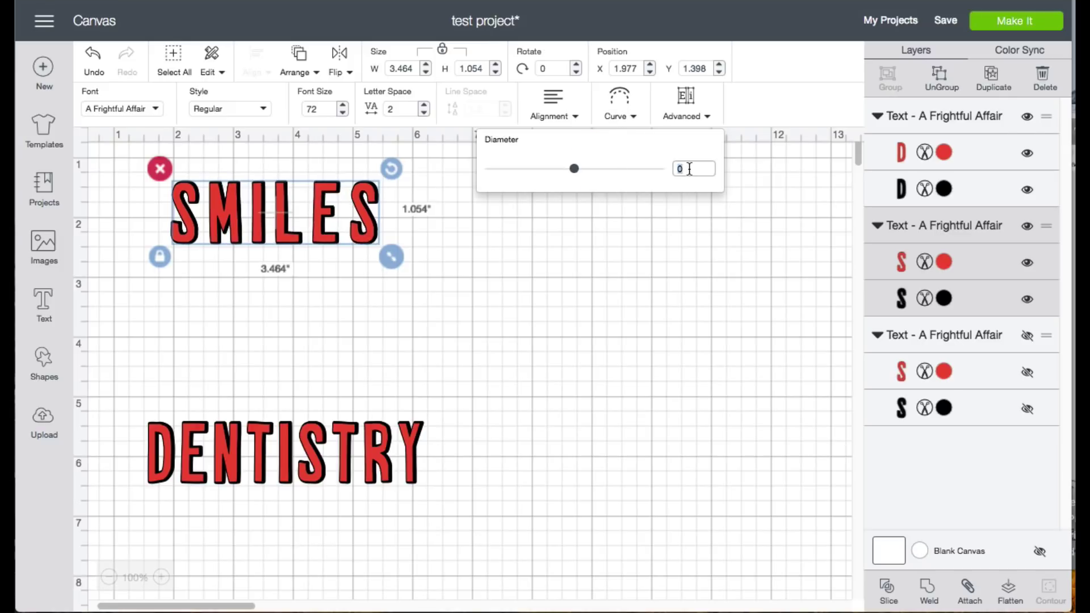
text(4.5)
key(Return)
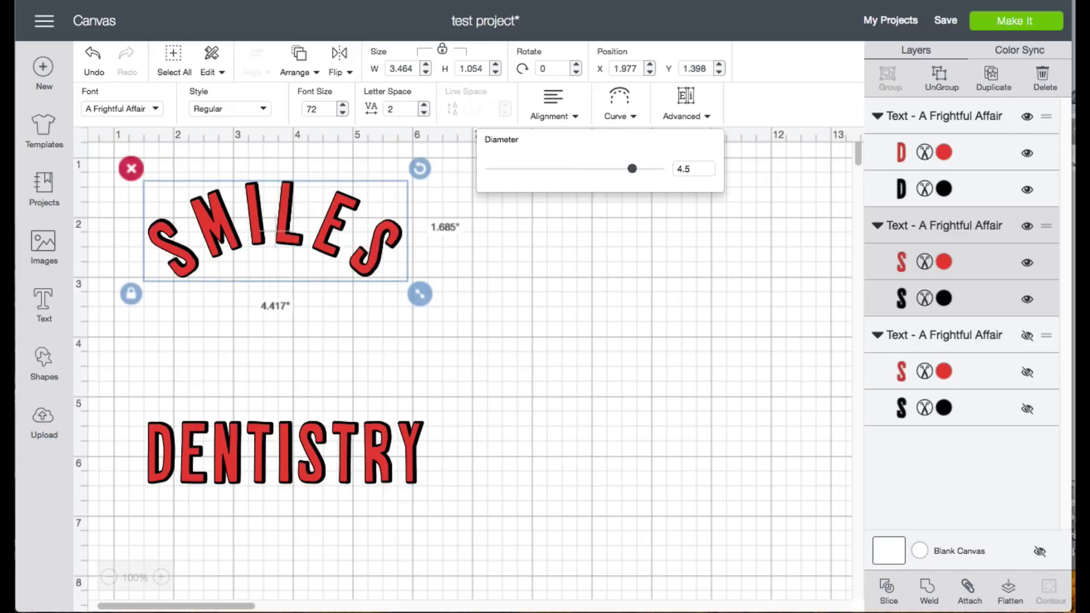
- Curve DENTISTRY downward with a -4.5 diameter
click(372, 431)
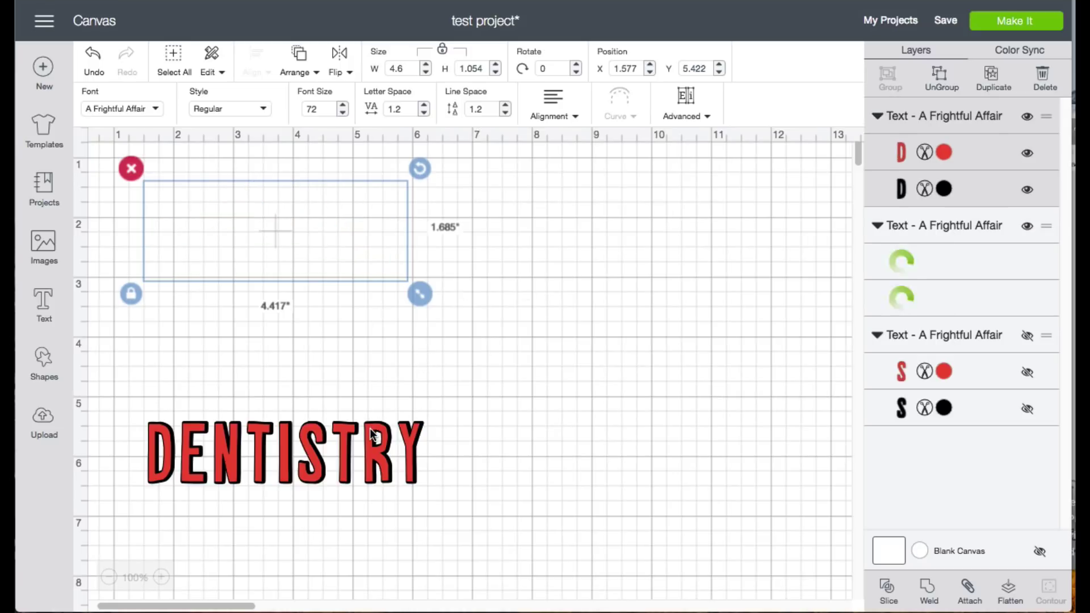
click(622, 115)
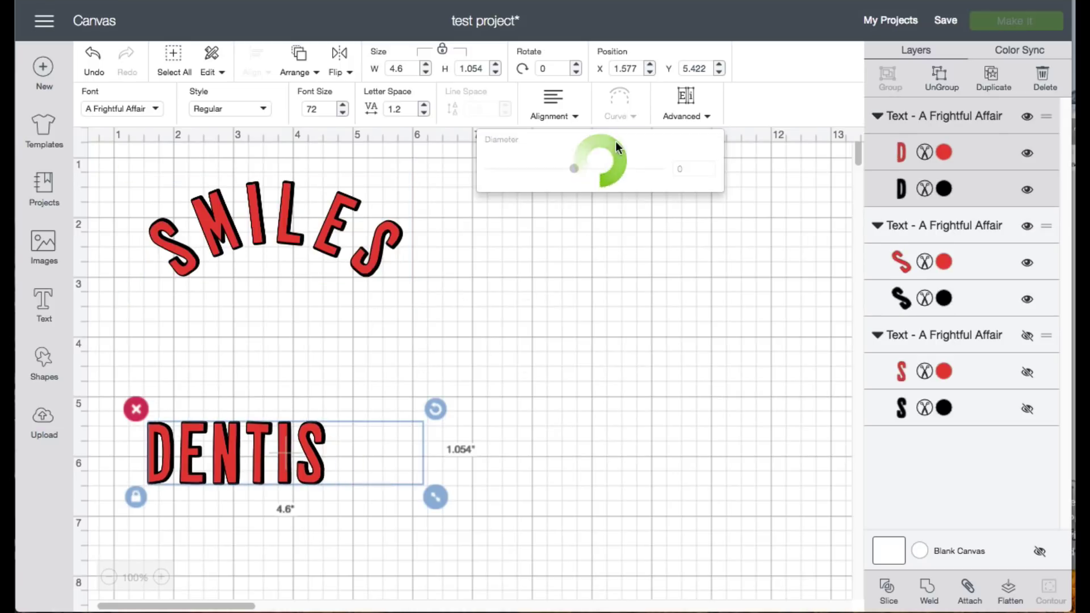
click(689, 169)
key(BackSpace)
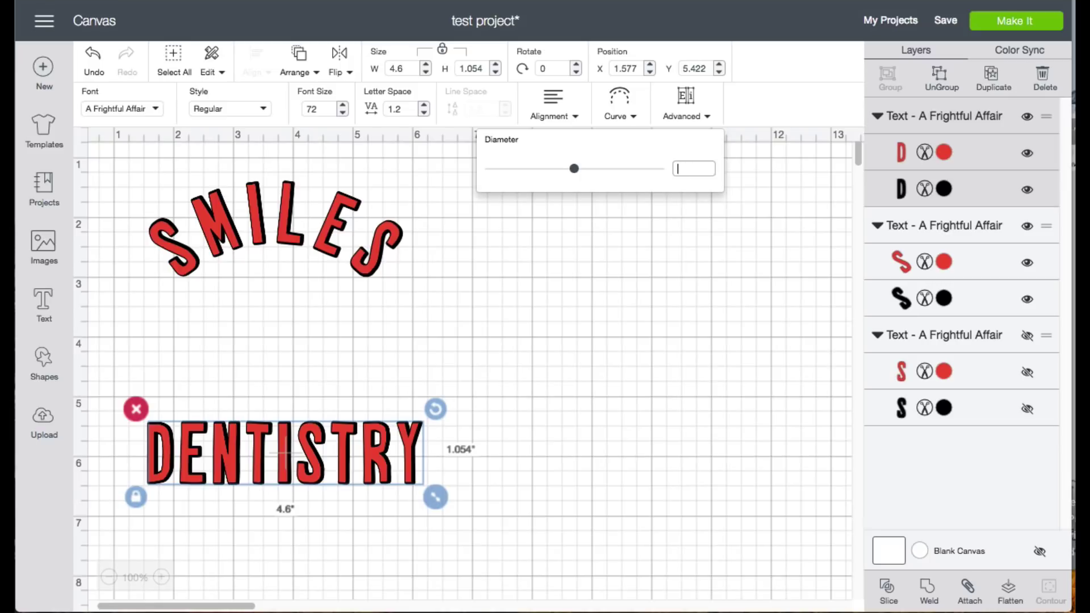
text(-4.5)
key(Return)
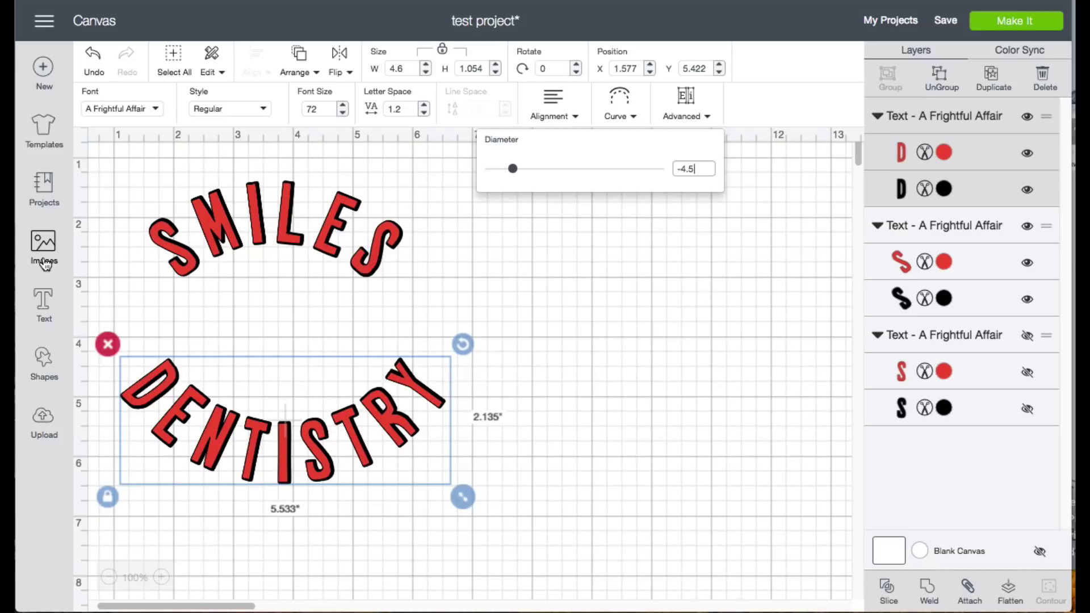
- Add a circle at 4.5 in width on the right side of the canvas
click(45, 363)
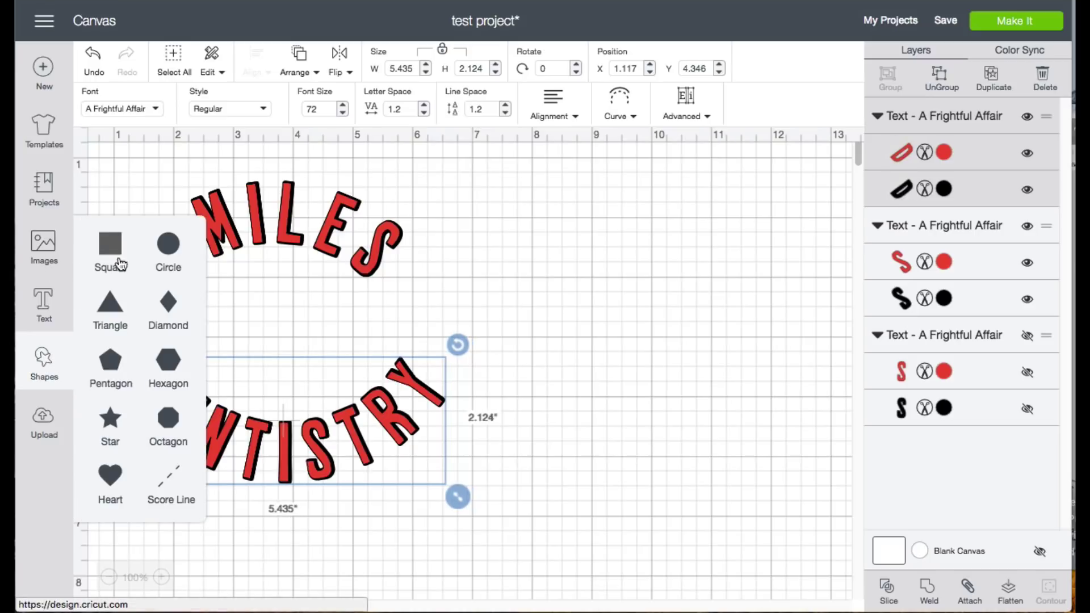
click(168, 247)
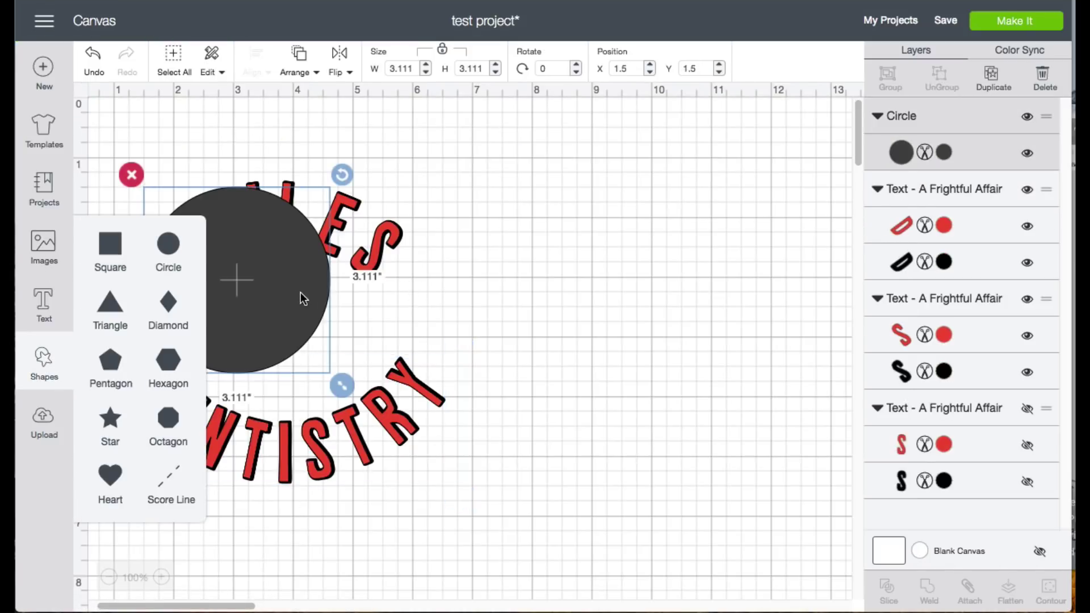
drag(303, 299, 674, 280)
click(402, 69)
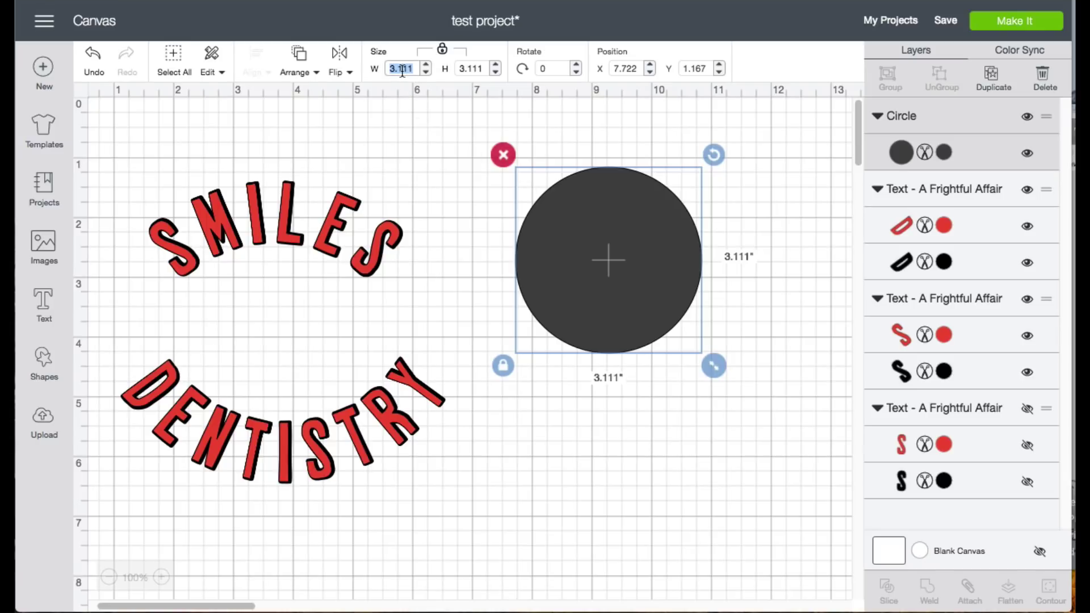
text(4.5)
key(Tab)
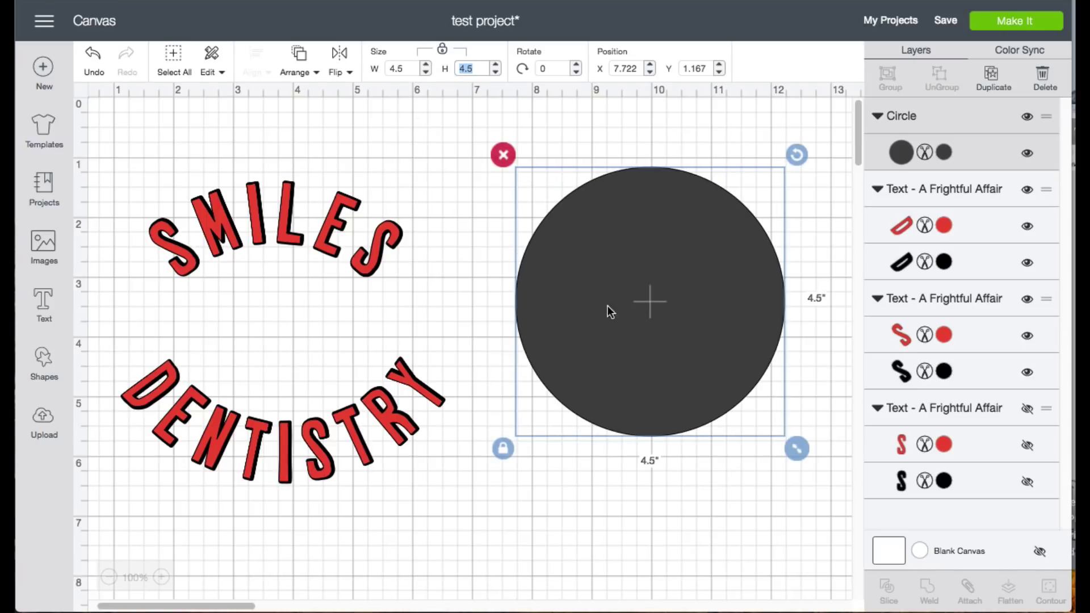
- Try SMILES and DENTISTRY around the circle, then move both back to its left
drag(341, 441, 717, 438)
drag(373, 264, 754, 193)
click(710, 448)
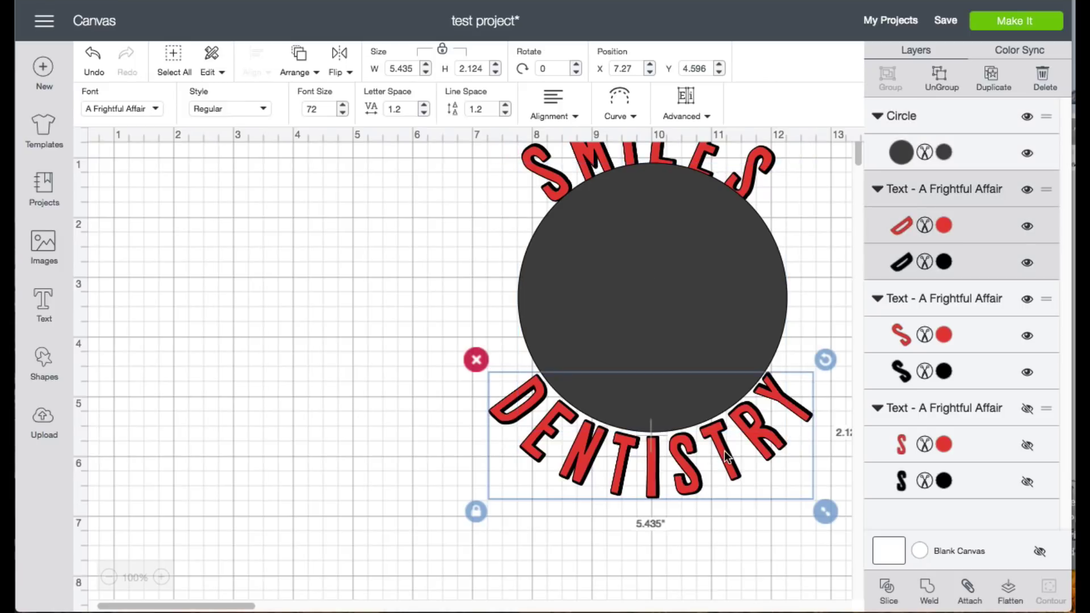
drag(727, 457, 418, 468)
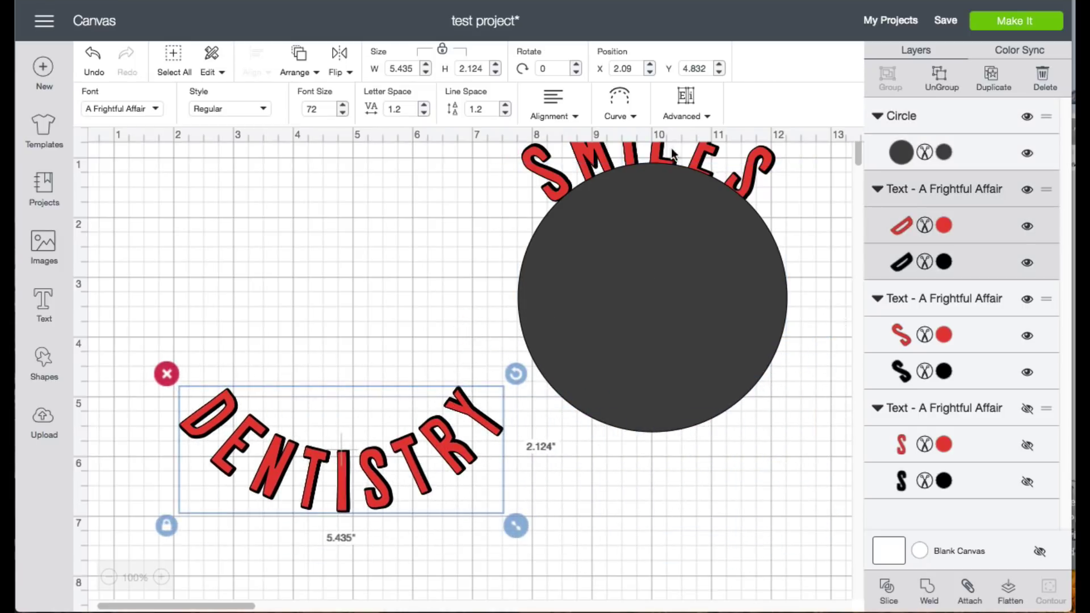
drag(667, 136, 362, 150)
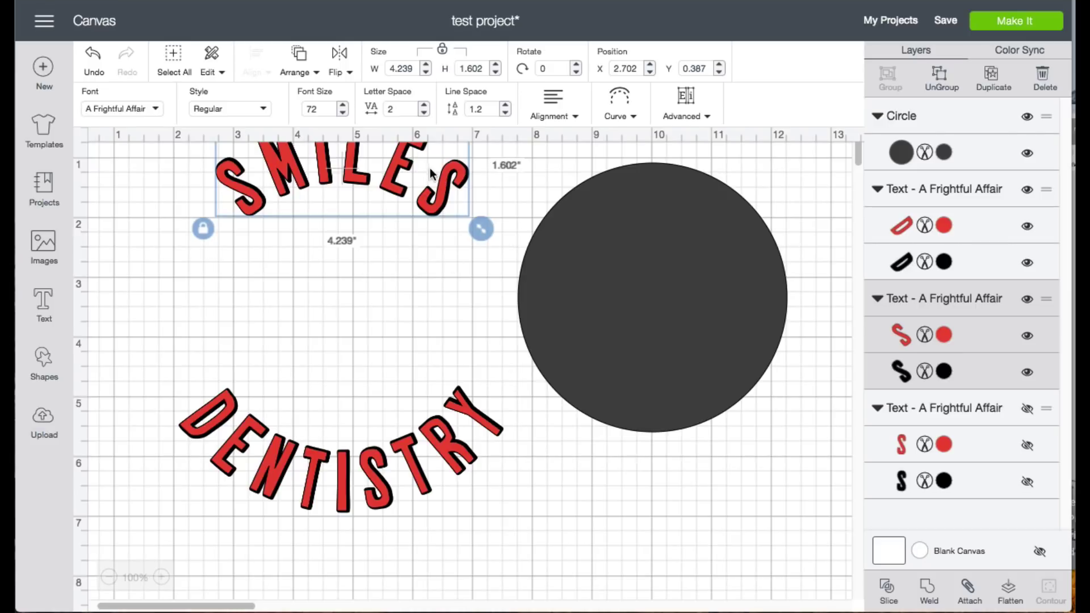
drag(430, 174, 441, 241)
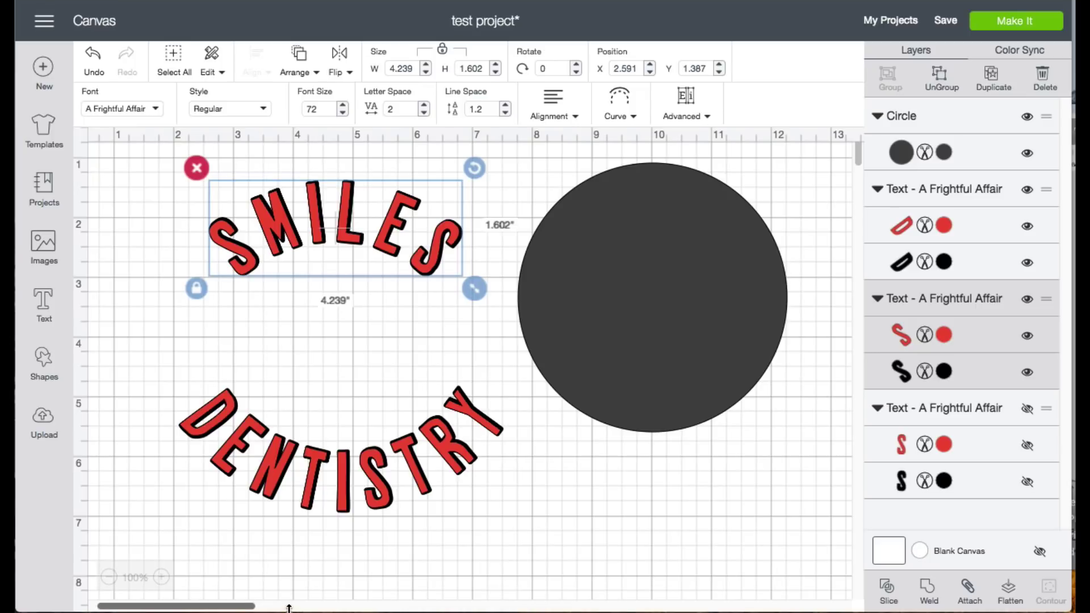
- Favorite the Diamond Necklace and Floral Card projects in the Projects library
click(44, 190)
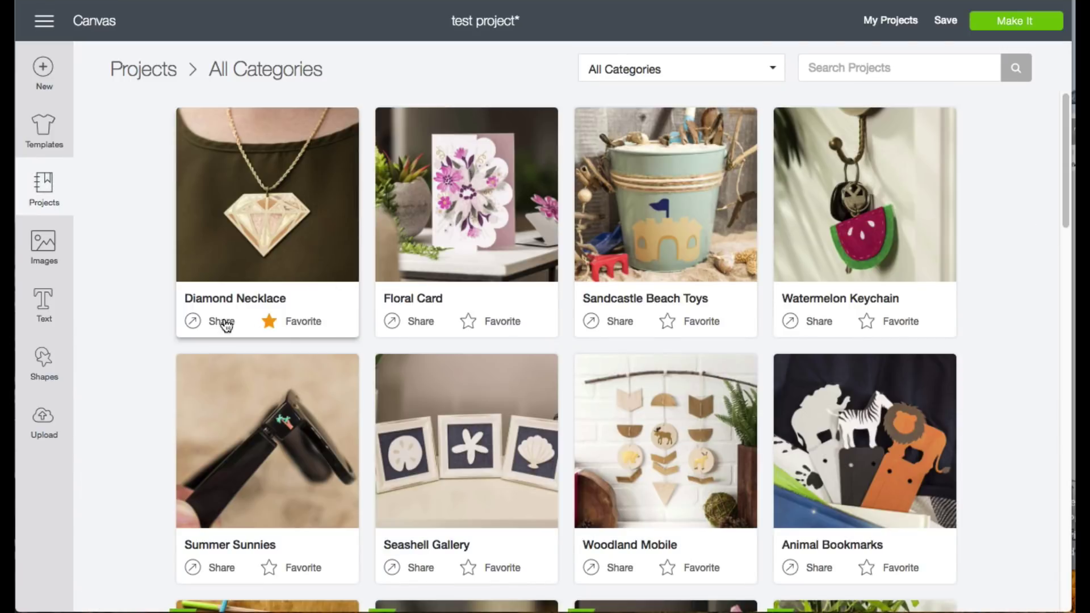
click(270, 323)
click(469, 323)
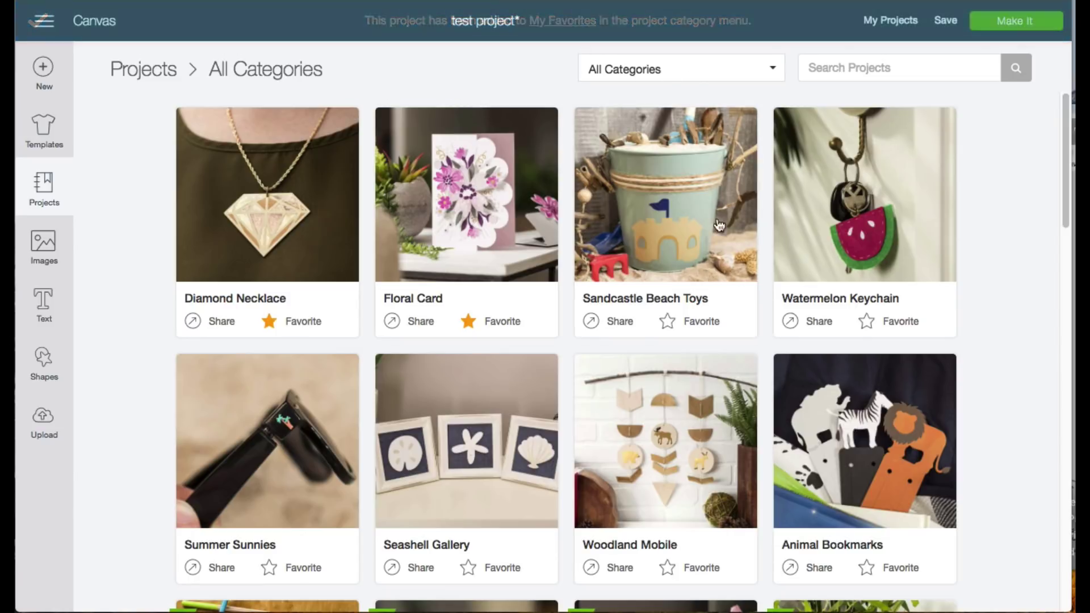
- Review the My Favorites category, then switch the list to My Projects
click(729, 81)
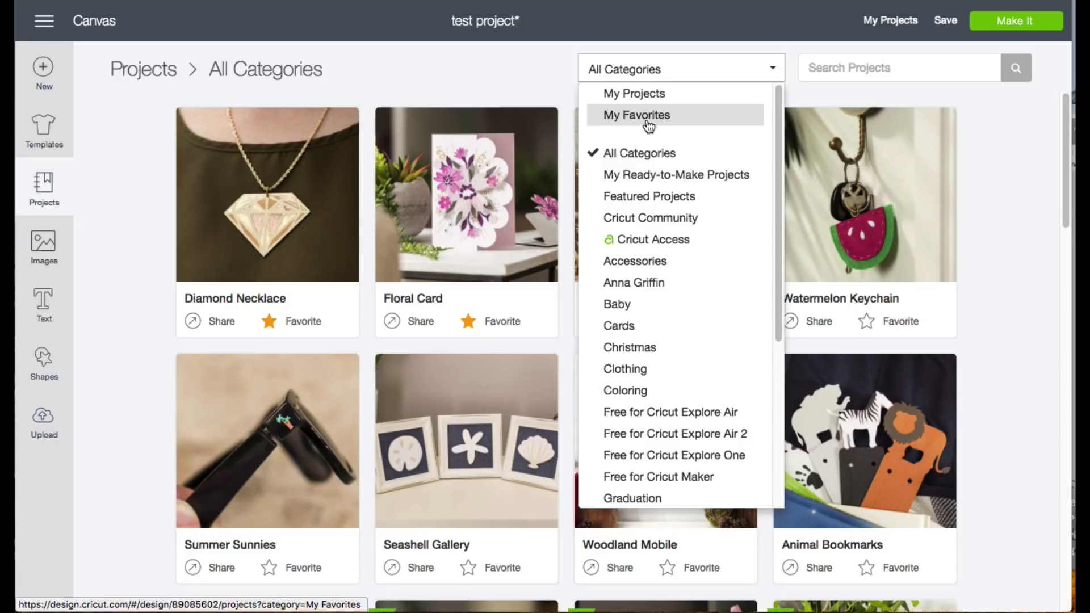
click(631, 94)
click(672, 85)
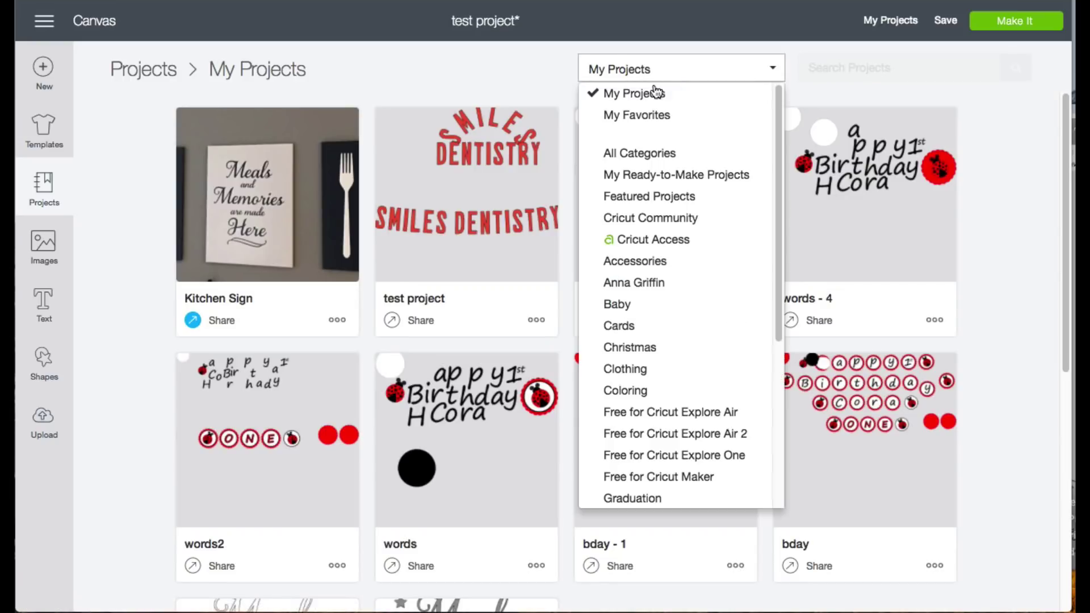
click(651, 113)
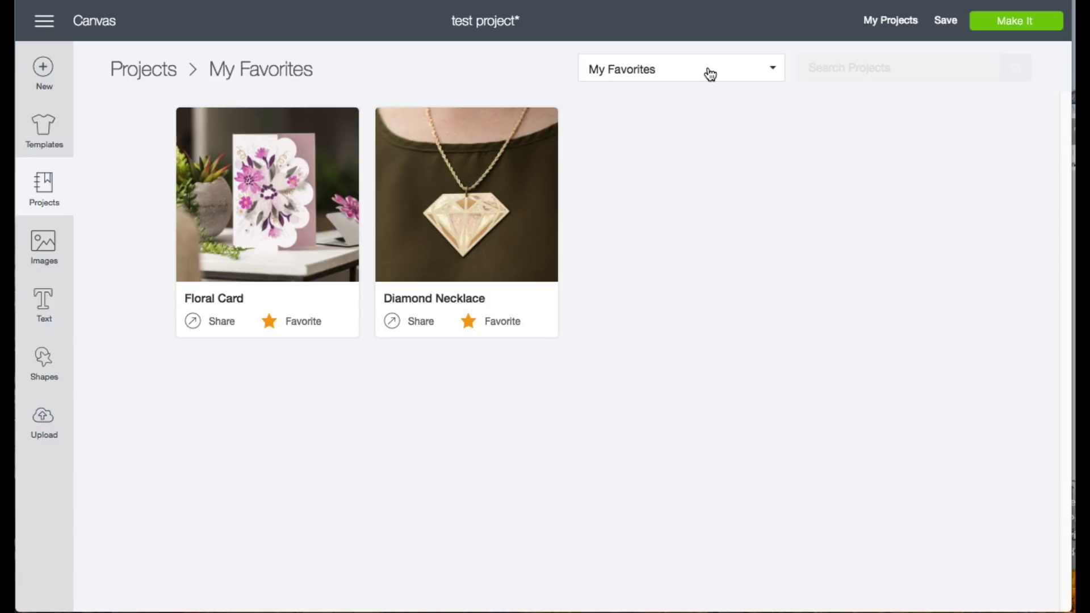
click(729, 75)
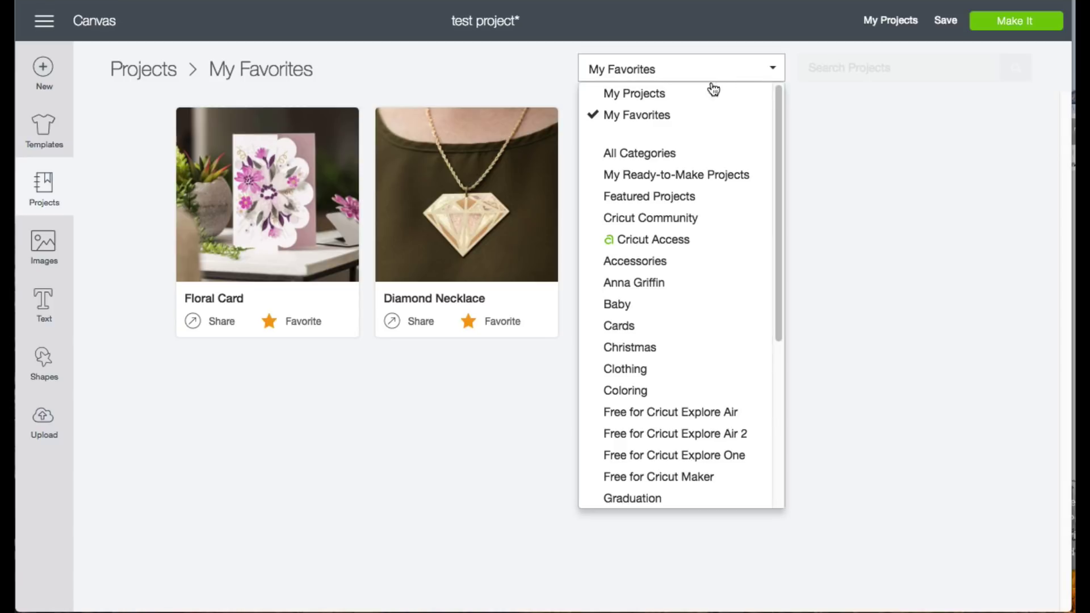
click(680, 94)
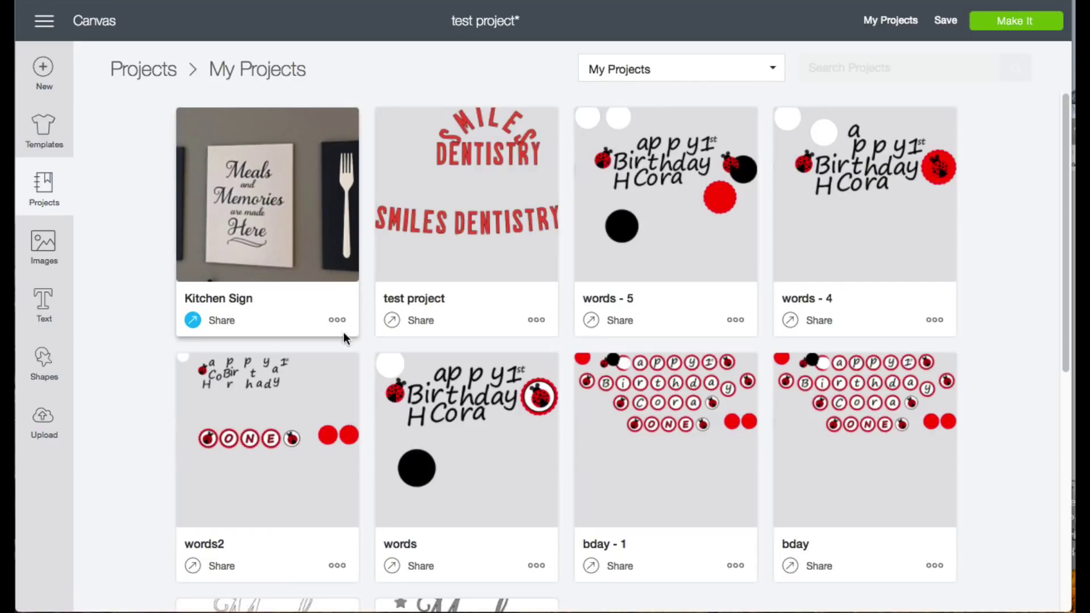
- Open the Kitchen Sign project details and bring up its Share options
click(276, 273)
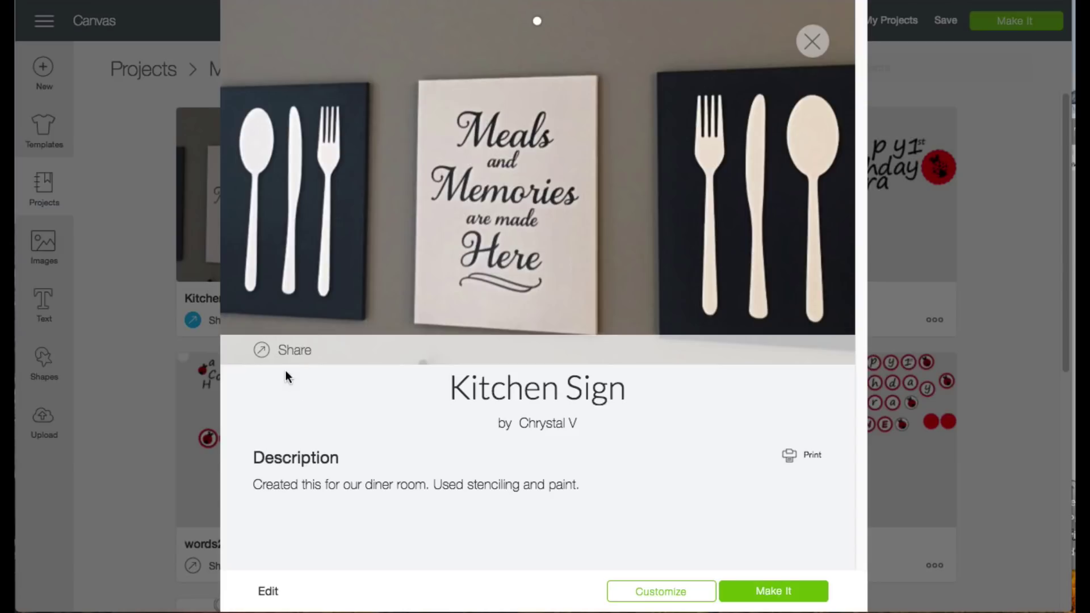
click(263, 354)
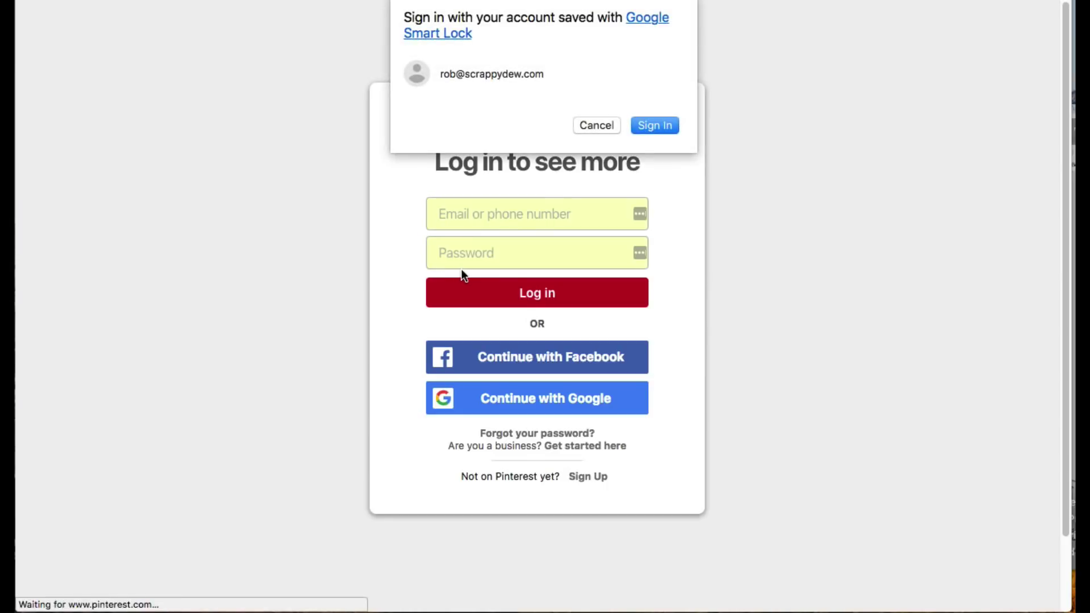
- Sign in with the saved Google Smart Lock account and log in to Pinterest
click(639, 125)
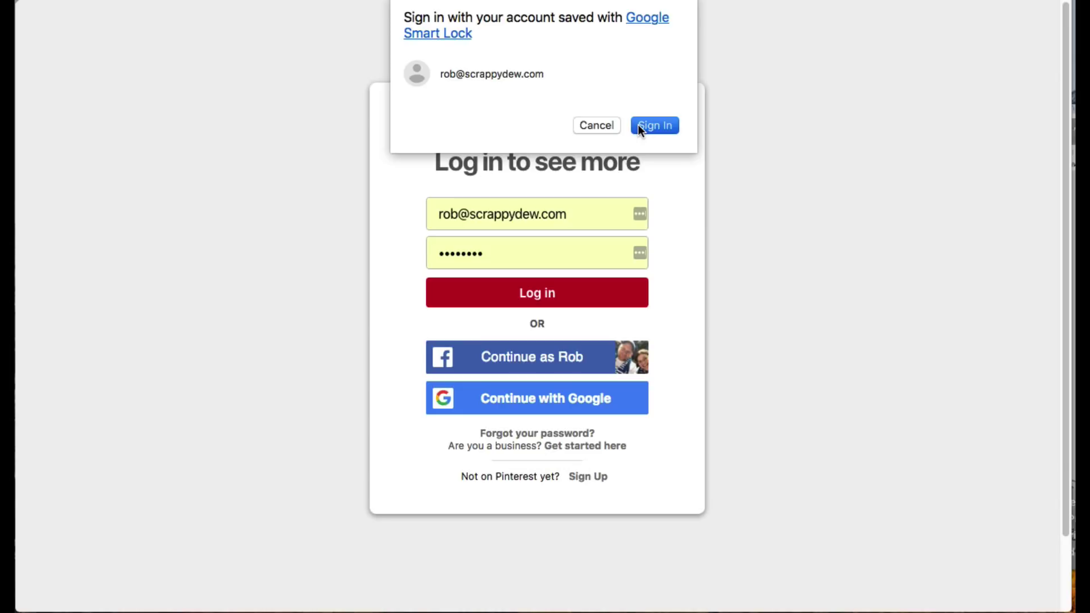
click(524, 293)
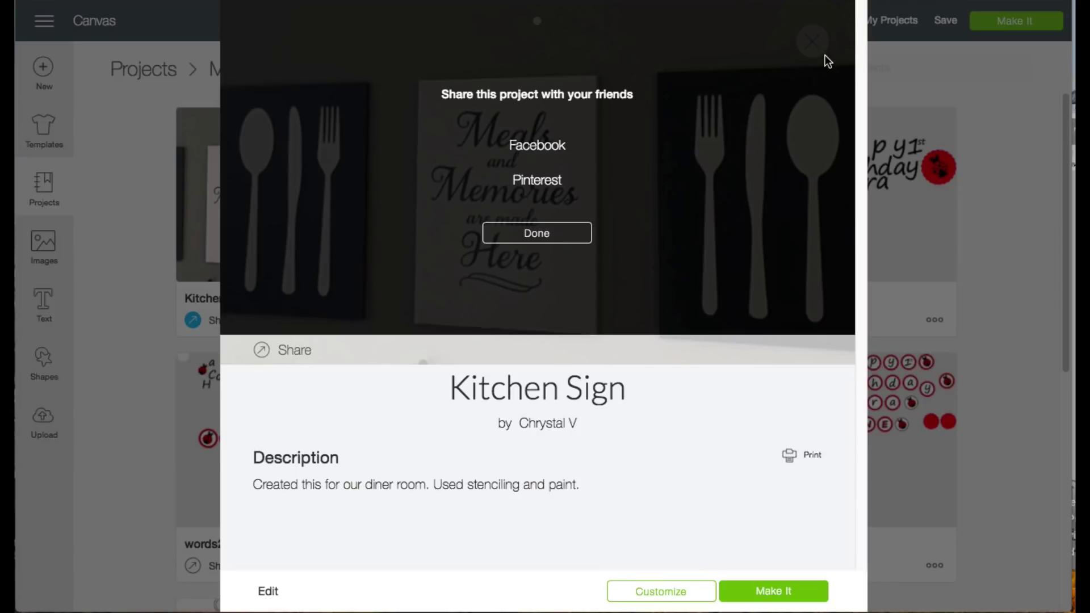
click(954, 425)
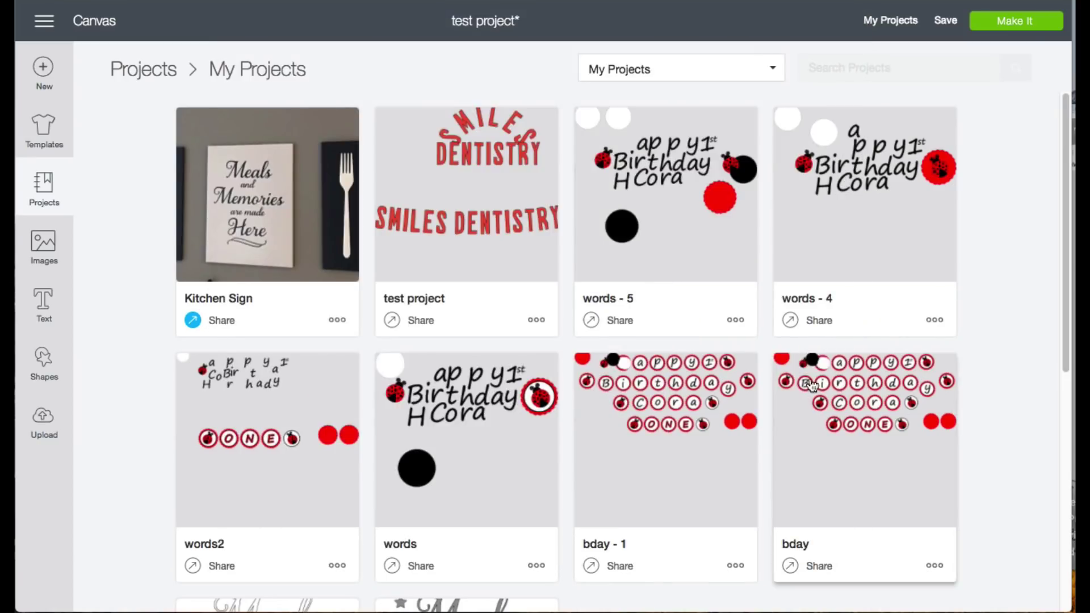
click(421, 321)
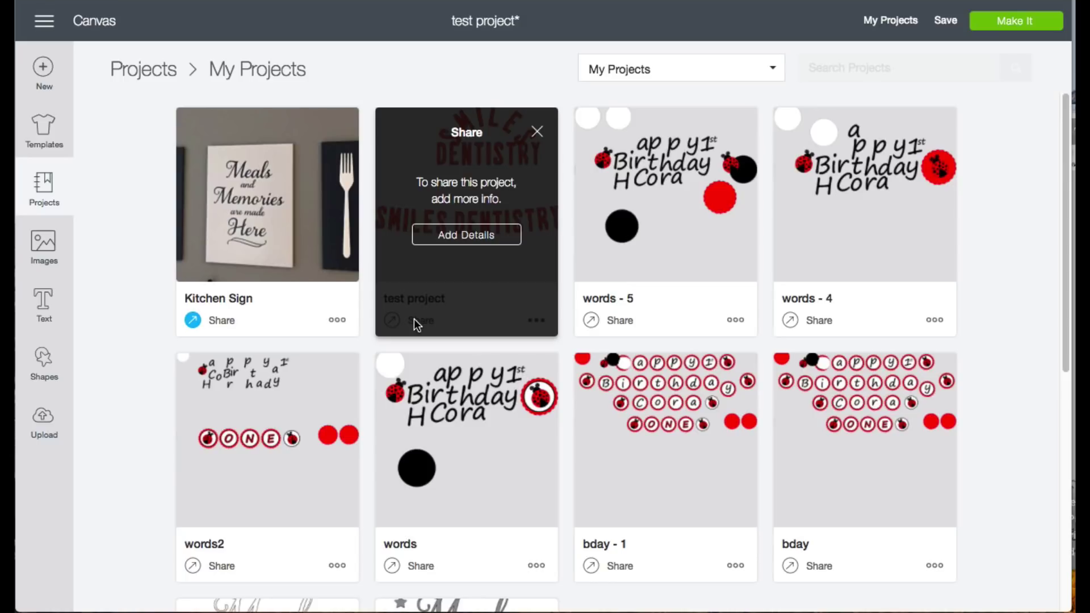
click(460, 244)
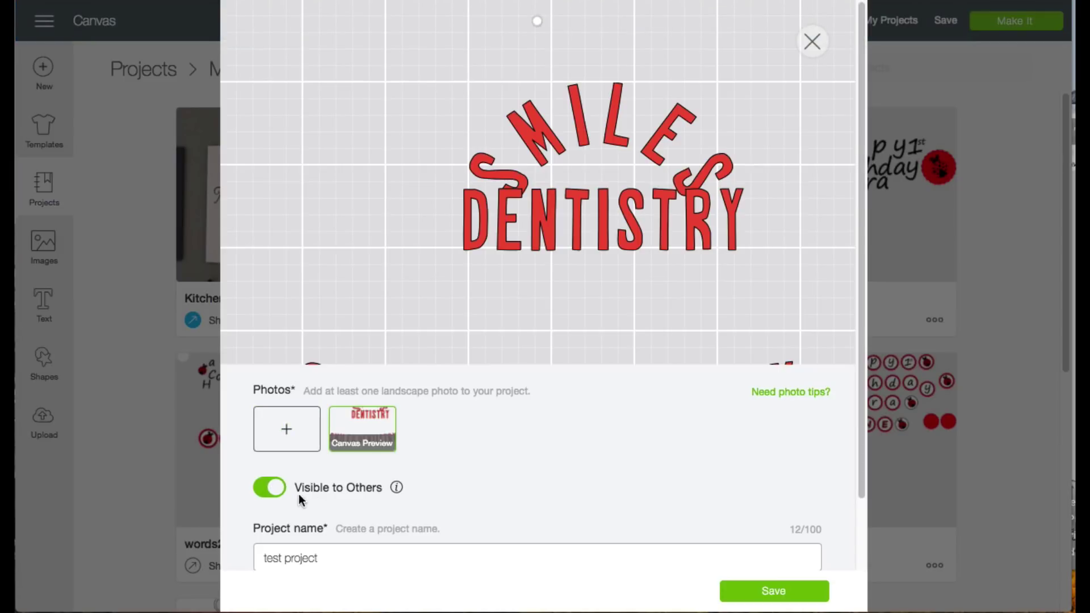
scroll(325, 510, down, 3)
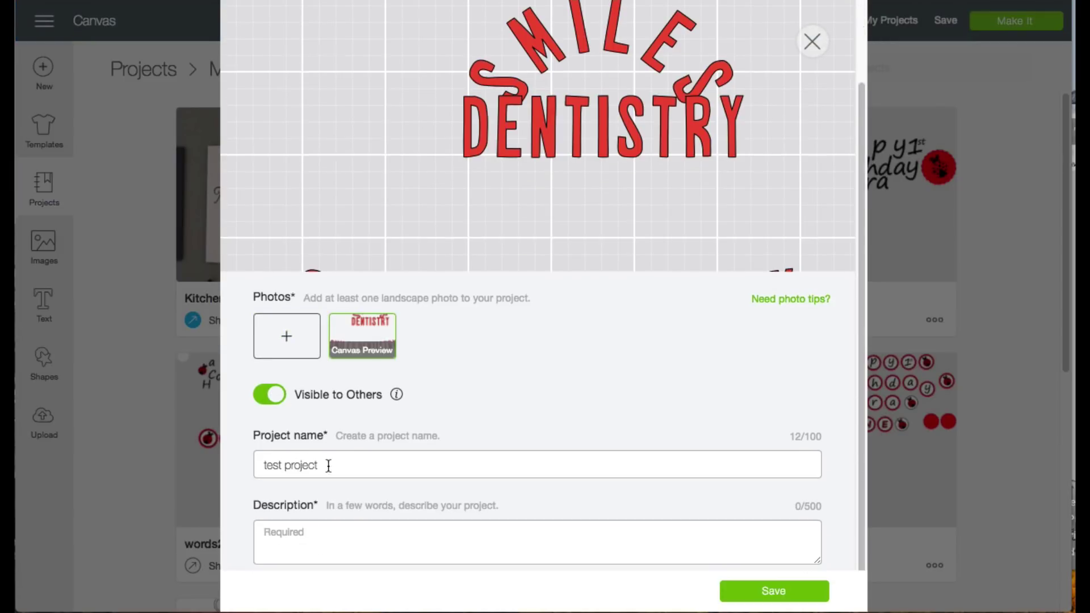
drag(333, 469, 251, 468)
click(318, 529)
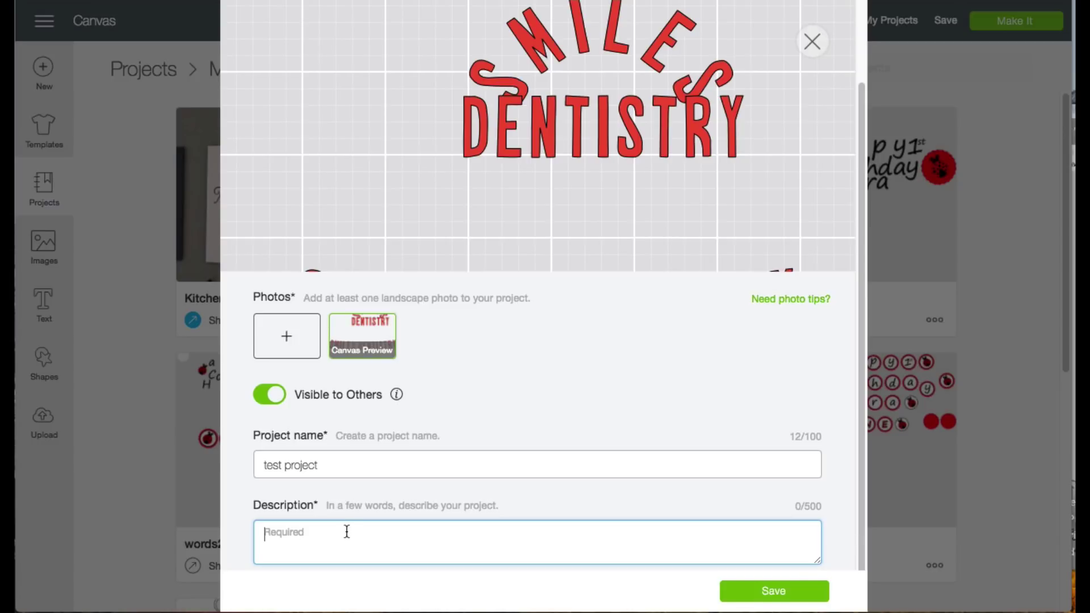
scroll(786, 120, up, 3)
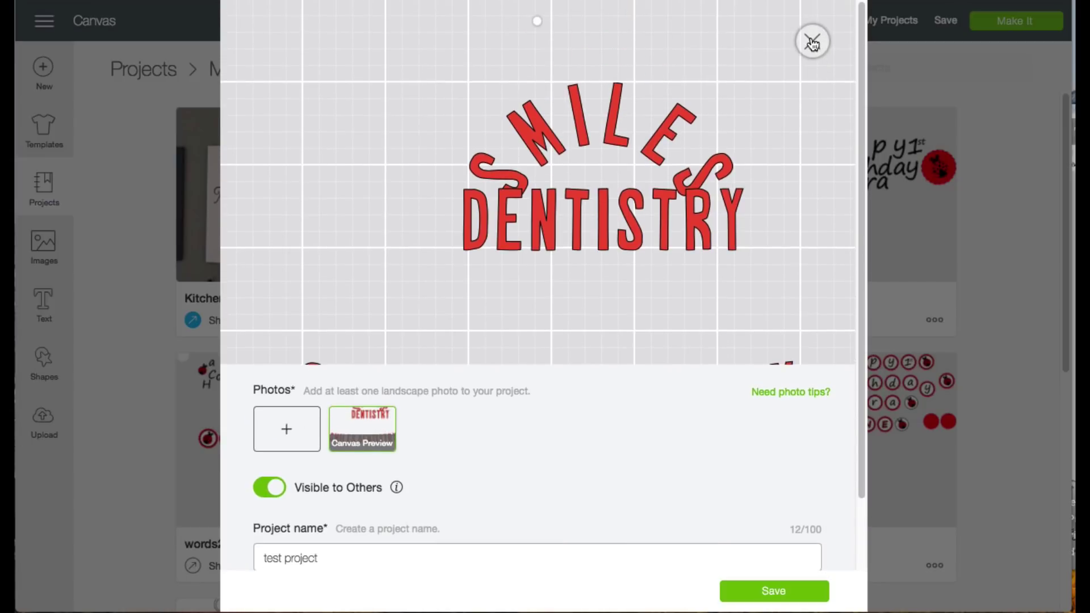
click(813, 42)
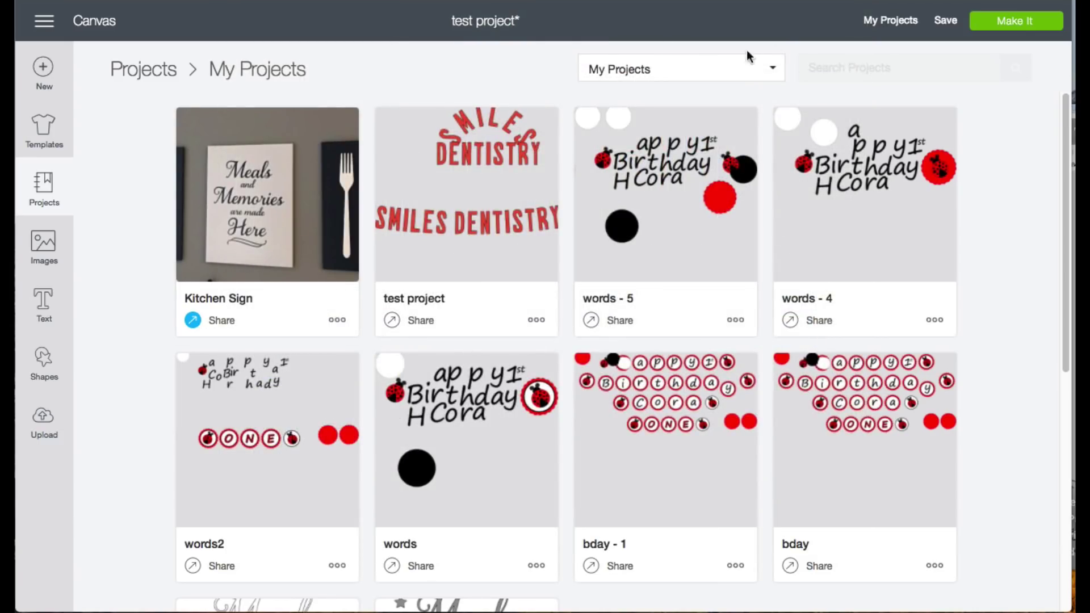
- Return to the test project's canvas and select the curved SMILES text
click(761, 72)
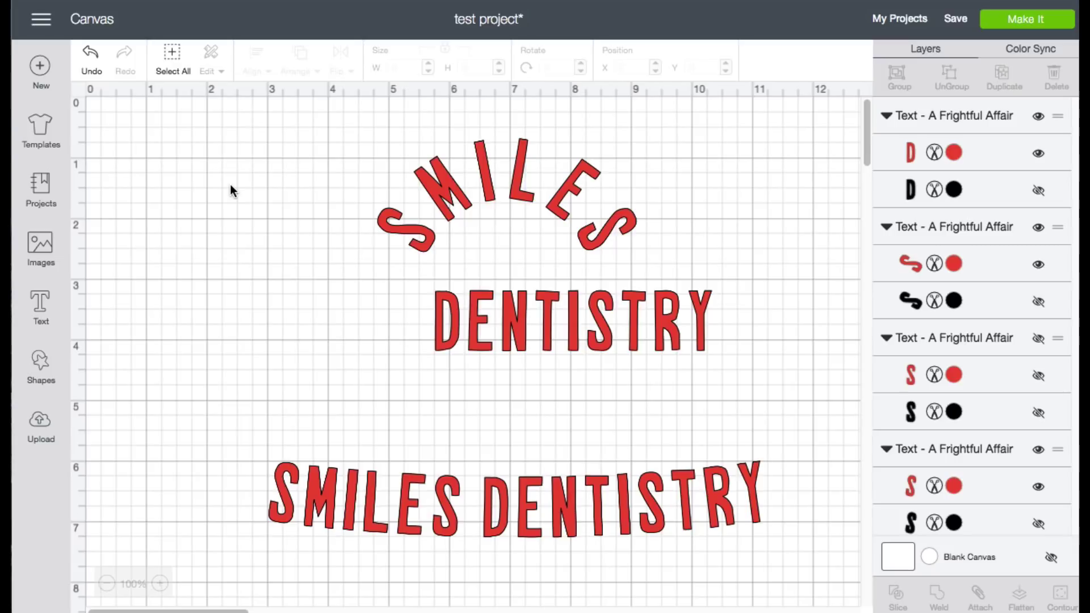
click(414, 185)
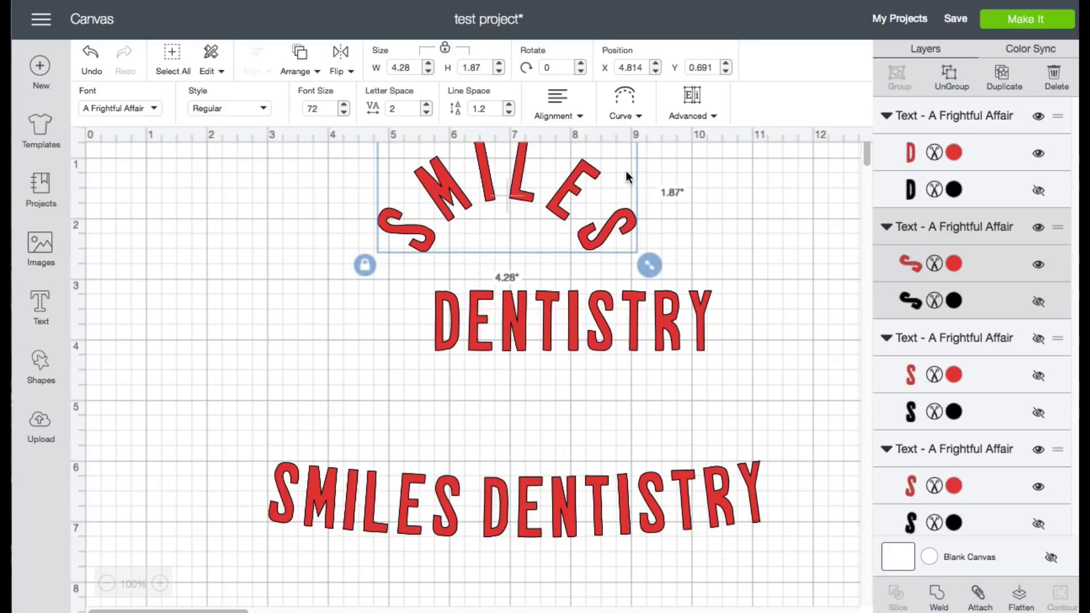
key(super+plus)
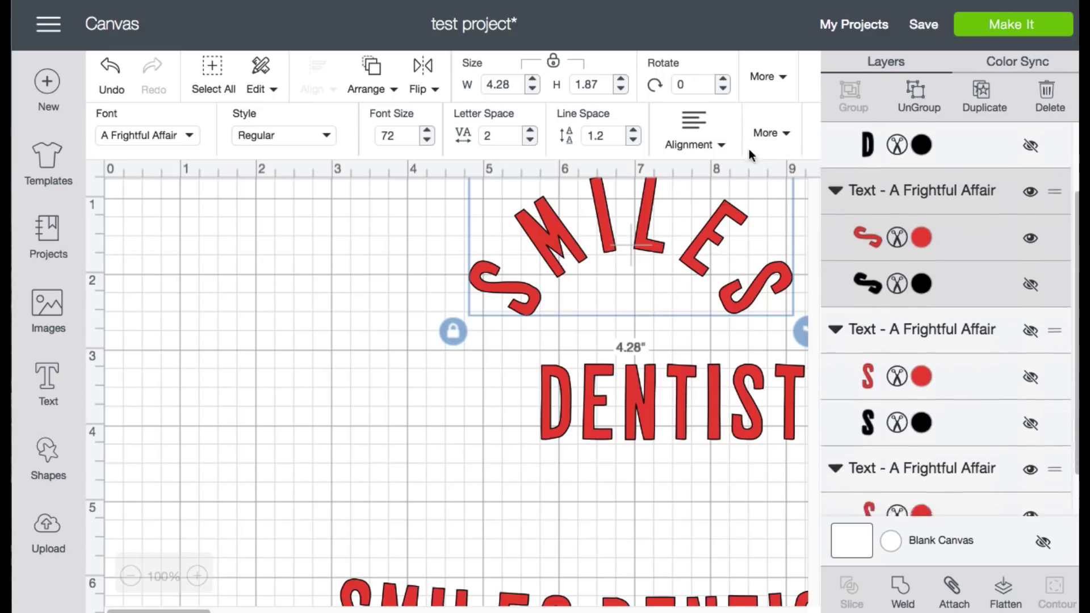
click(771, 133)
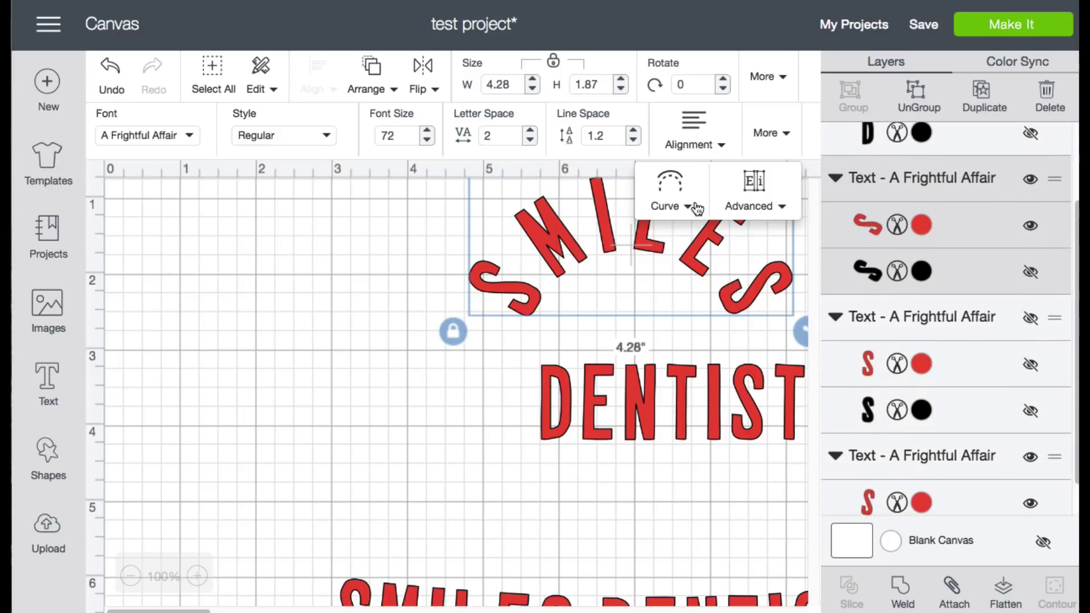
click(773, 79)
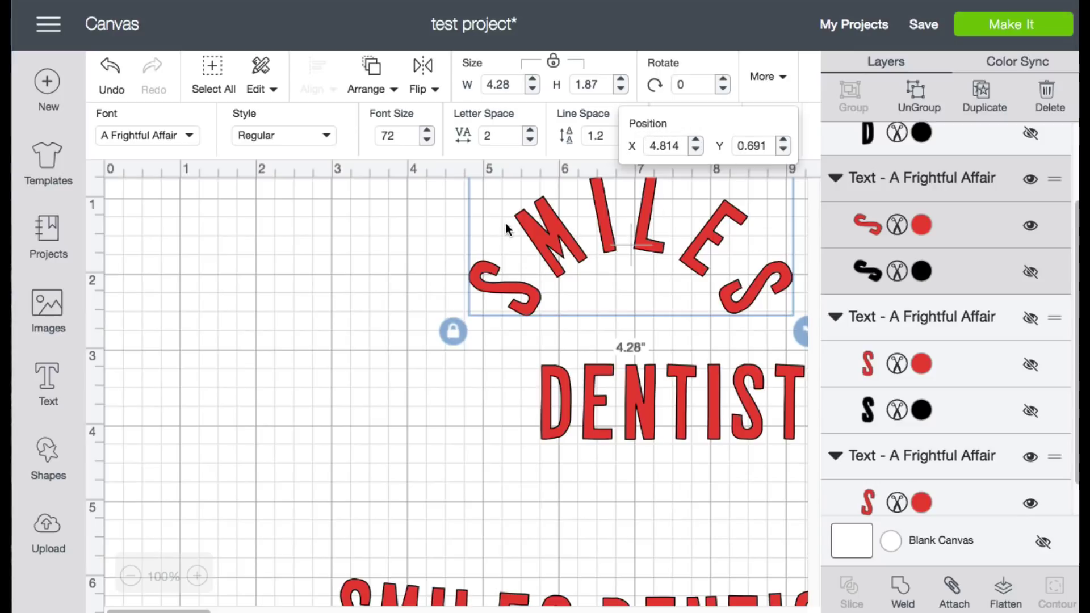
click(787, 82)
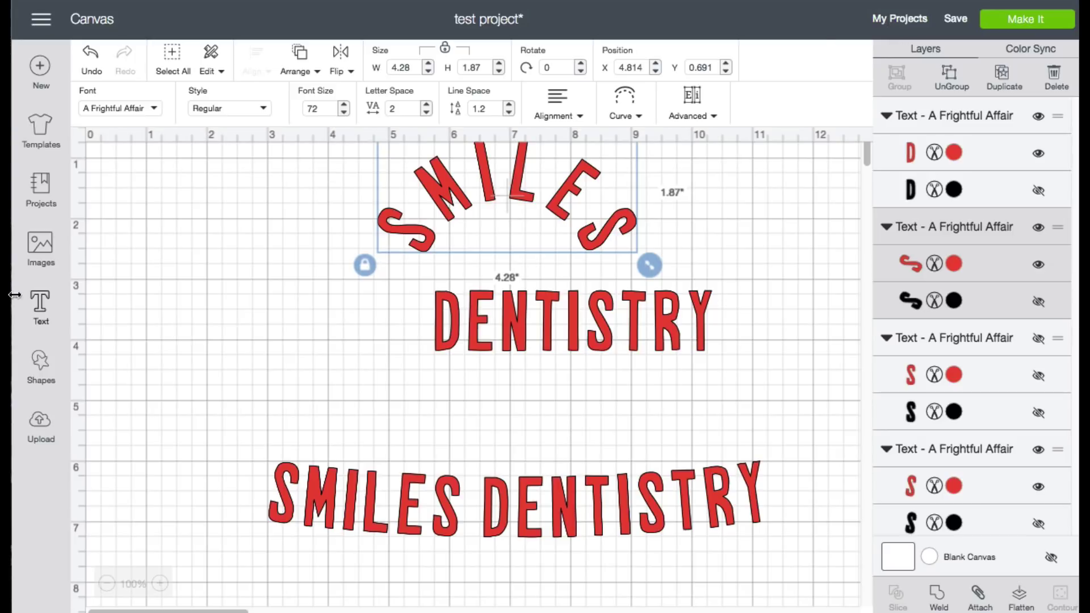
- Go from the Upload page to the Projects browser and choose the My Projects link
click(50, 436)
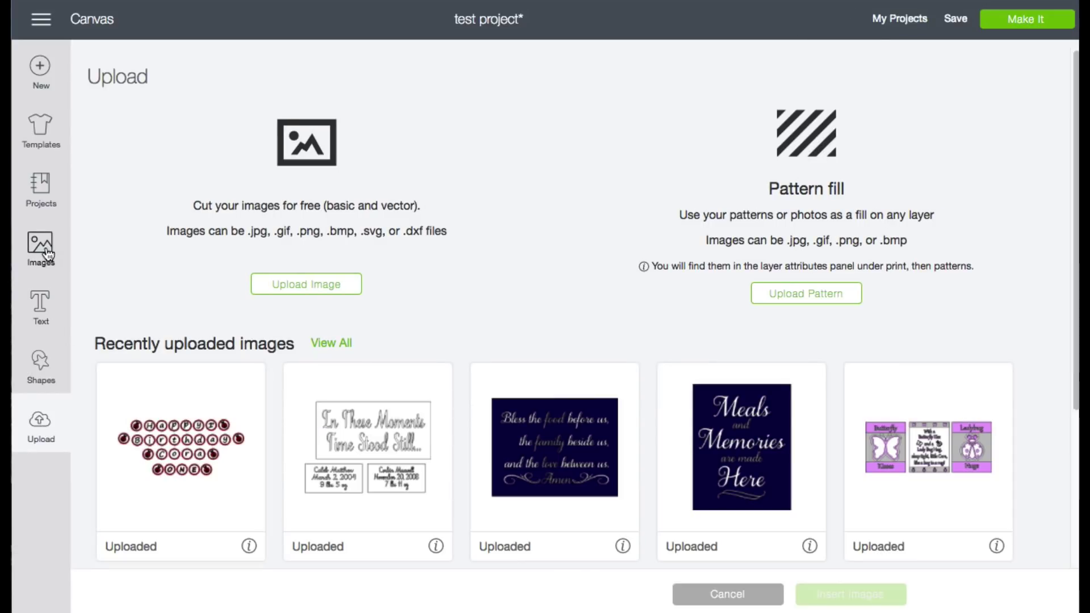
click(43, 196)
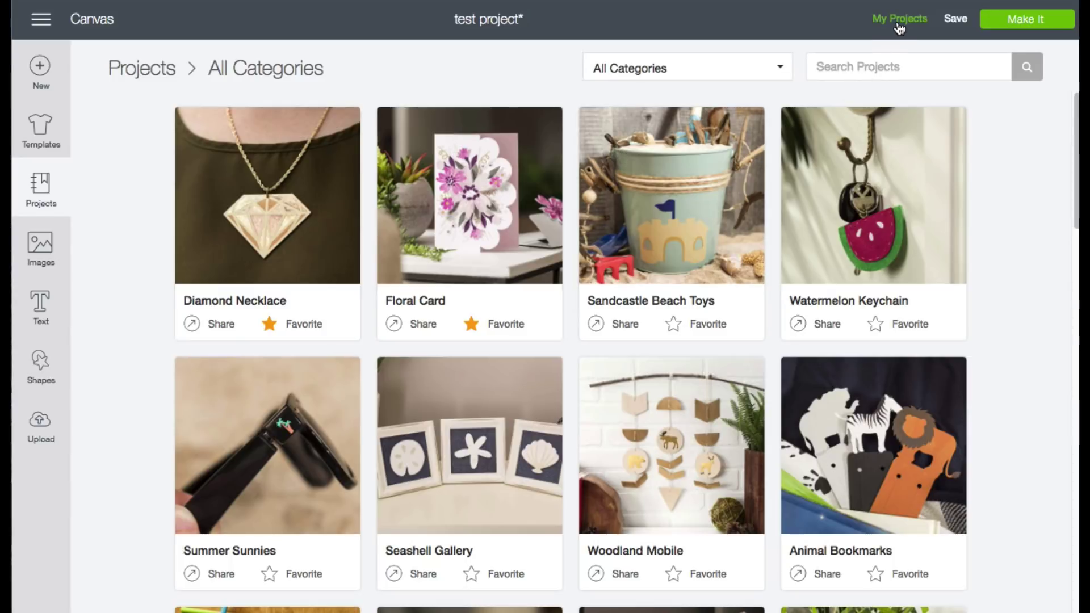
click(899, 22)
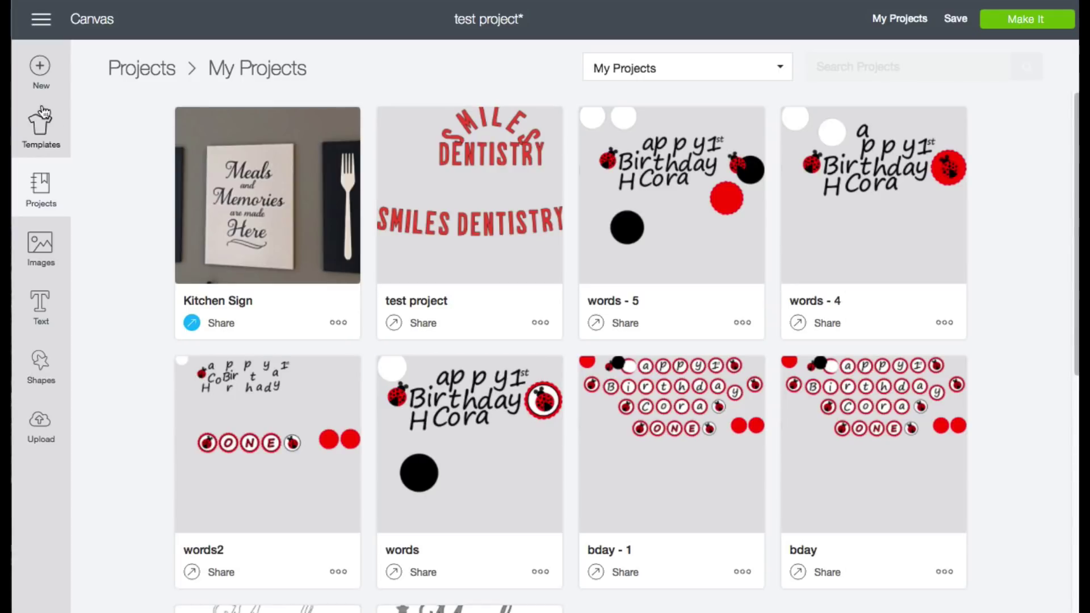
- Go to the Home page and open the Shirt Birthday/Fathers Day Card under NEW! Cricut Community Projects
click(41, 20)
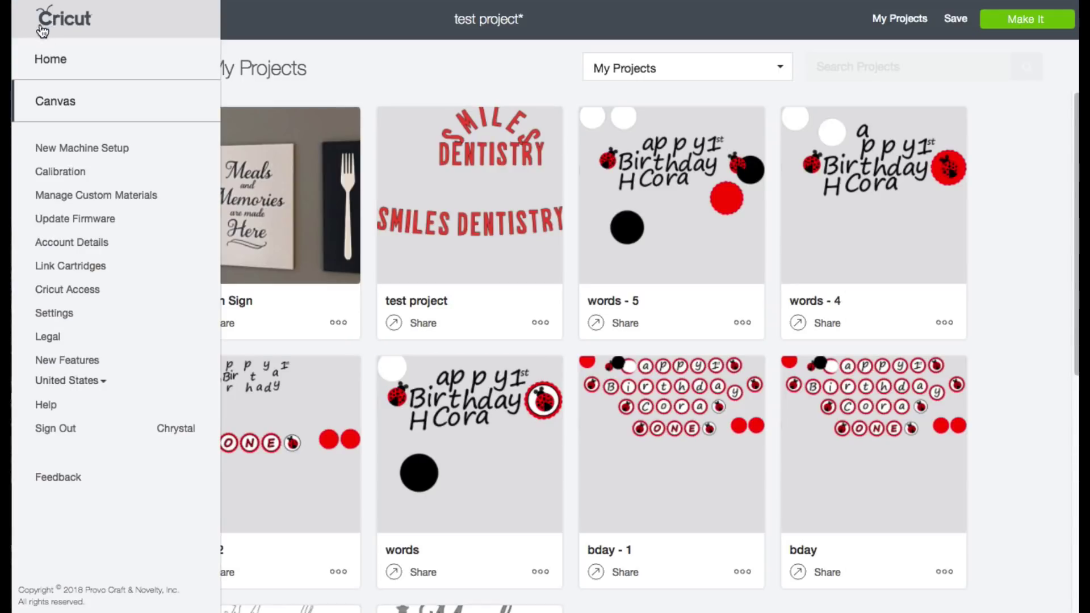
click(49, 60)
scroll(199, 301, down, 8)
scroll(196, 315, down, 20)
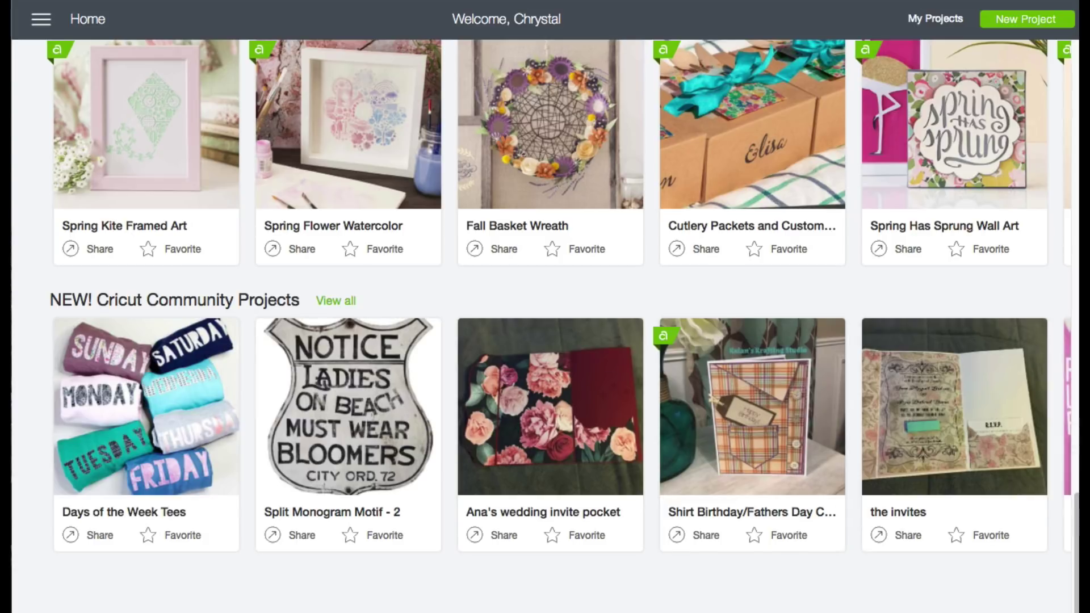
click(762, 444)
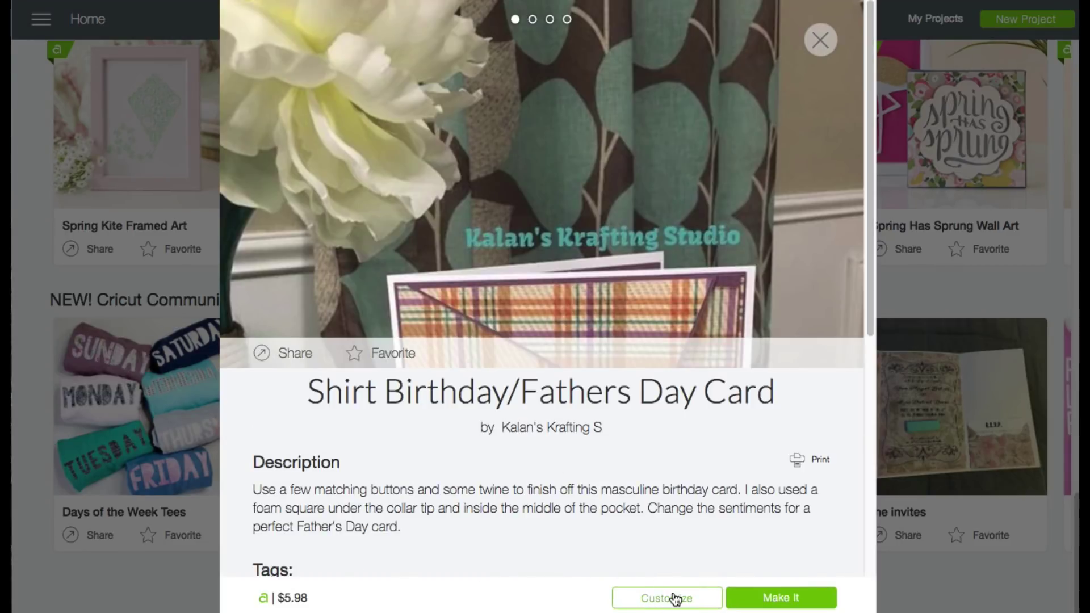
- Review the card's details: its $5.98 price, tags, and the images and fonts used
mouse_move(685, 220)
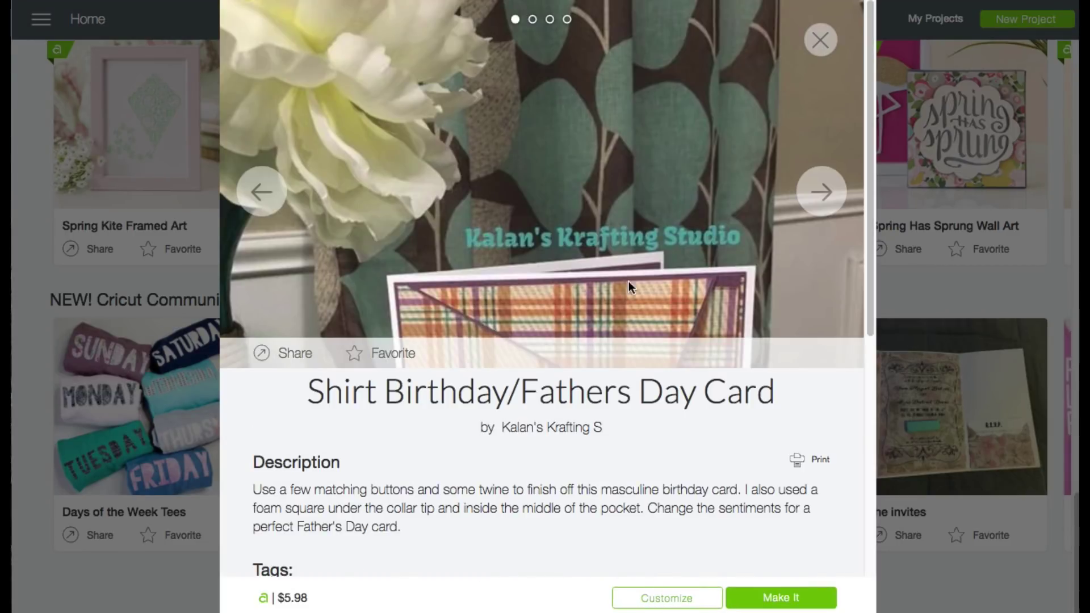
drag(509, 429, 562, 434)
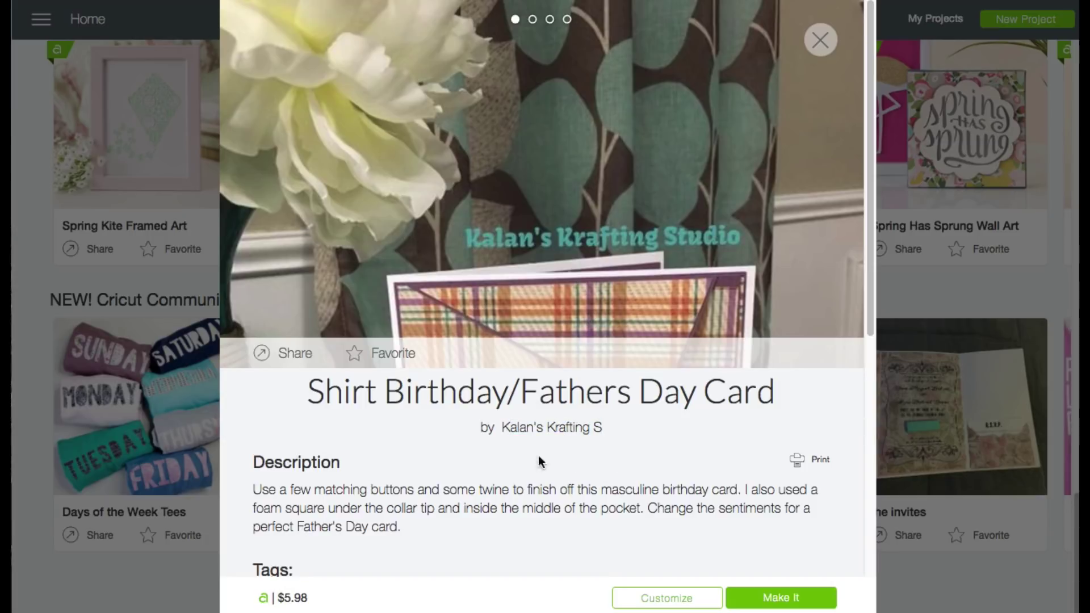
scroll(486, 454, down, 1)
scroll(383, 482, down, 1)
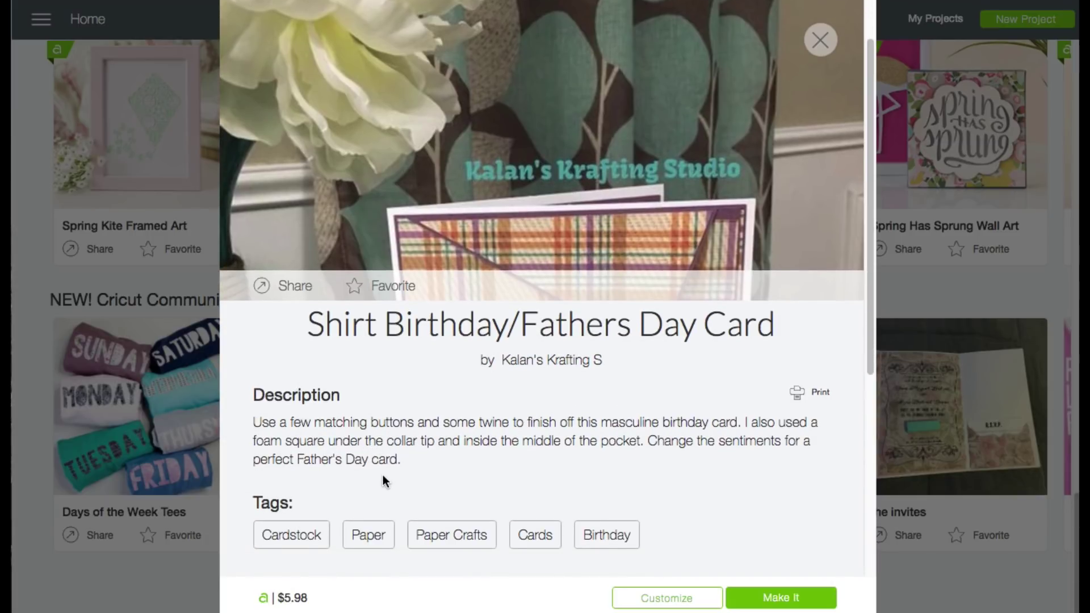
scroll(540, 398, down, 1)
scroll(565, 409, down, 4)
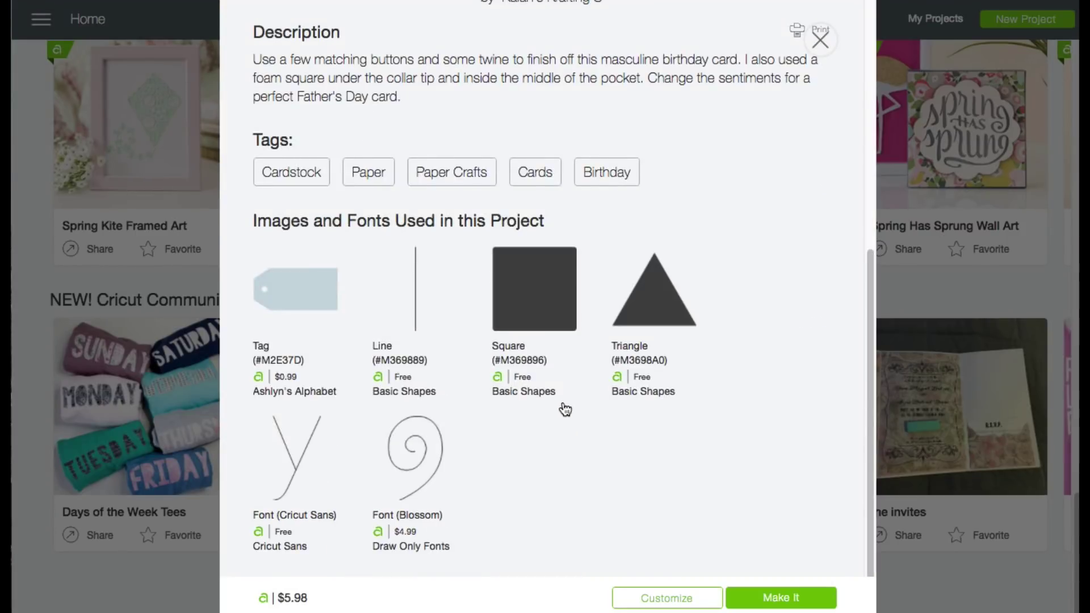
scroll(565, 409, up, 6)
scroll(529, 389, down, 5)
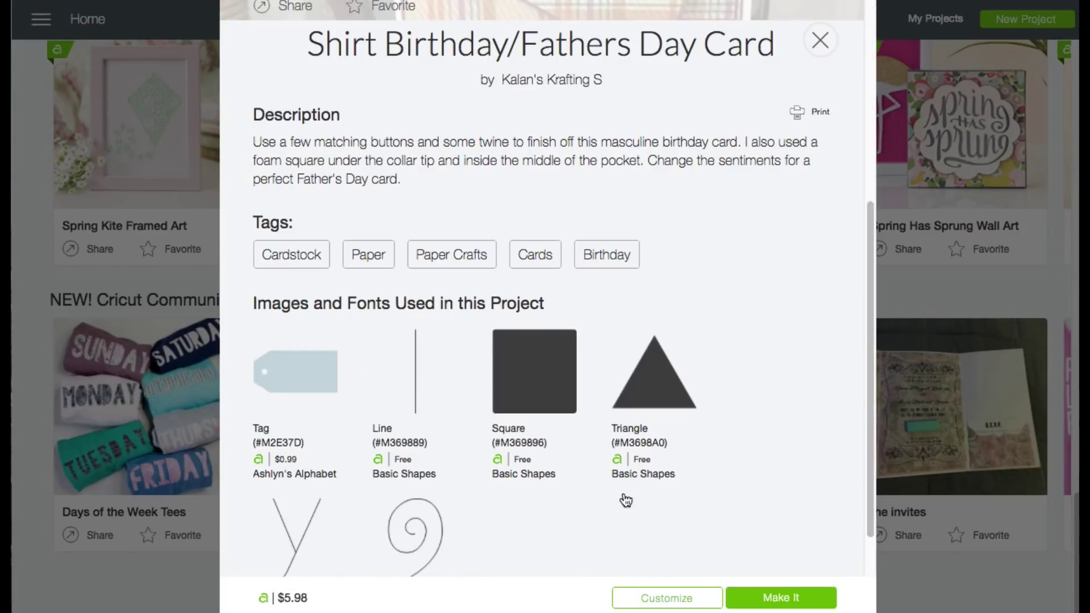
- Customize the card, choosing Replace to discard the unsaved test project
click(689, 601)
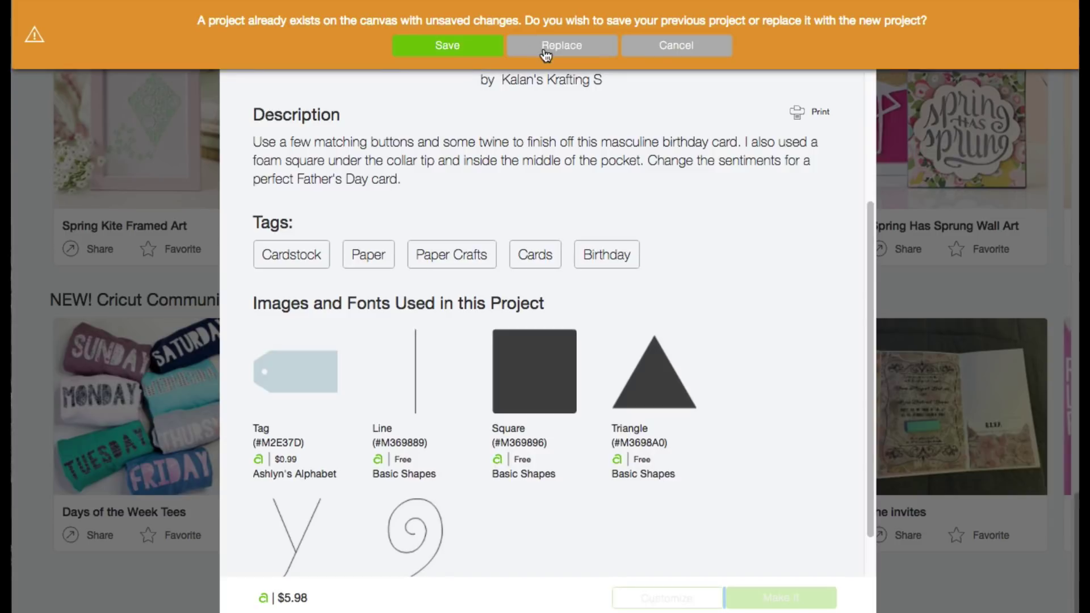
click(553, 53)
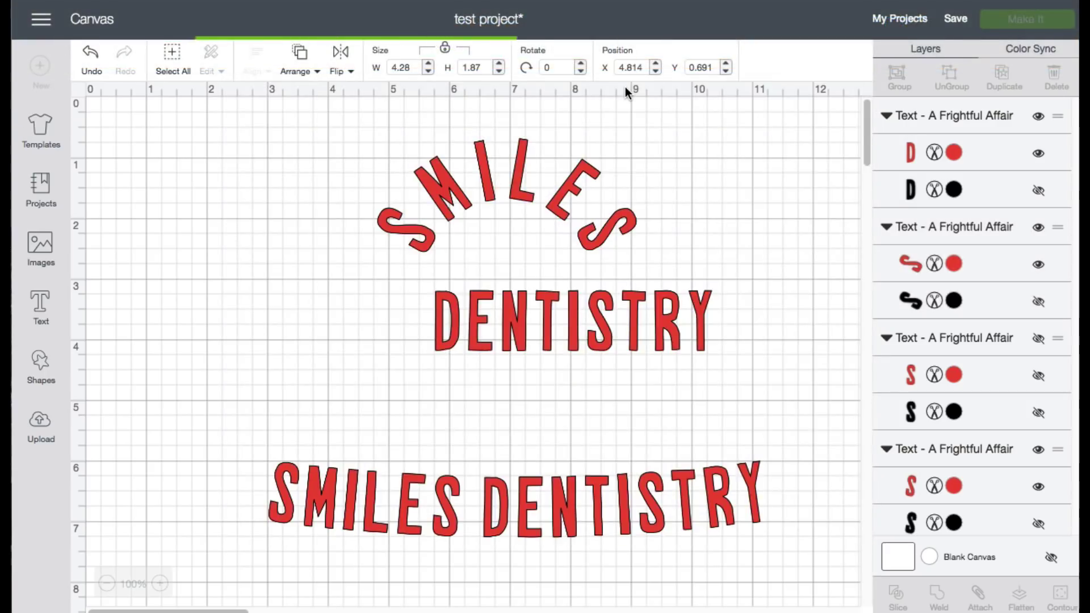